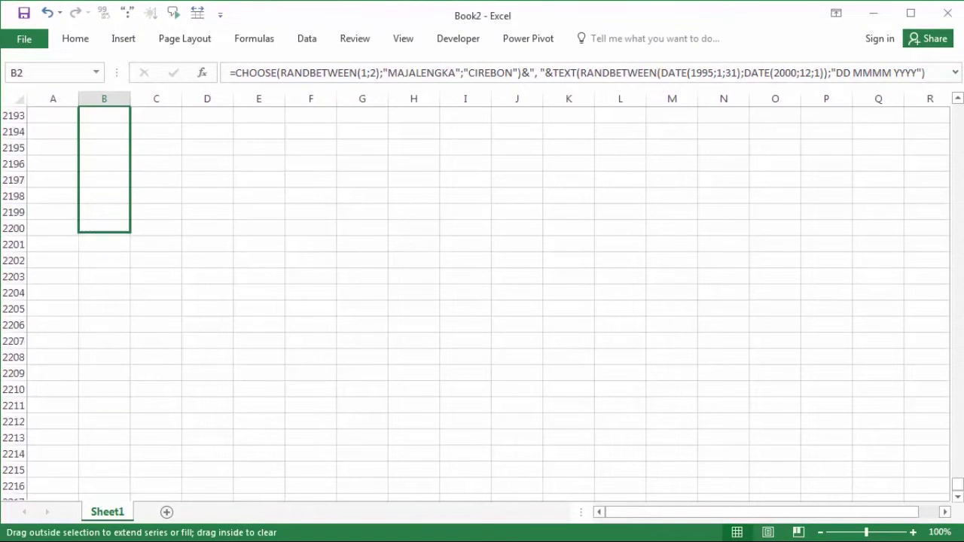
drag(104, 499, 104, 499)
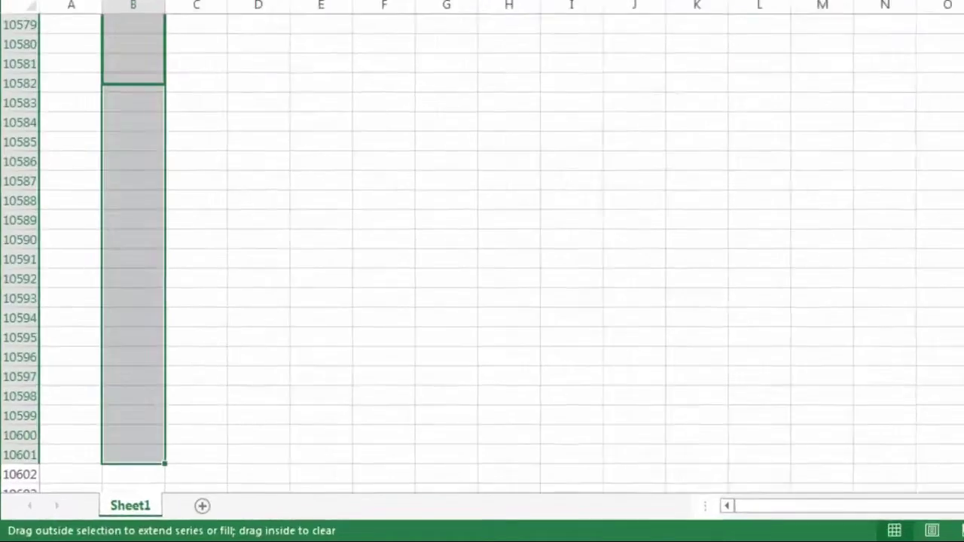
Drag B2's fill handle down to copy the CHOOSE/TEXT formula through row 10601
drag(104, 498, 104, 489)
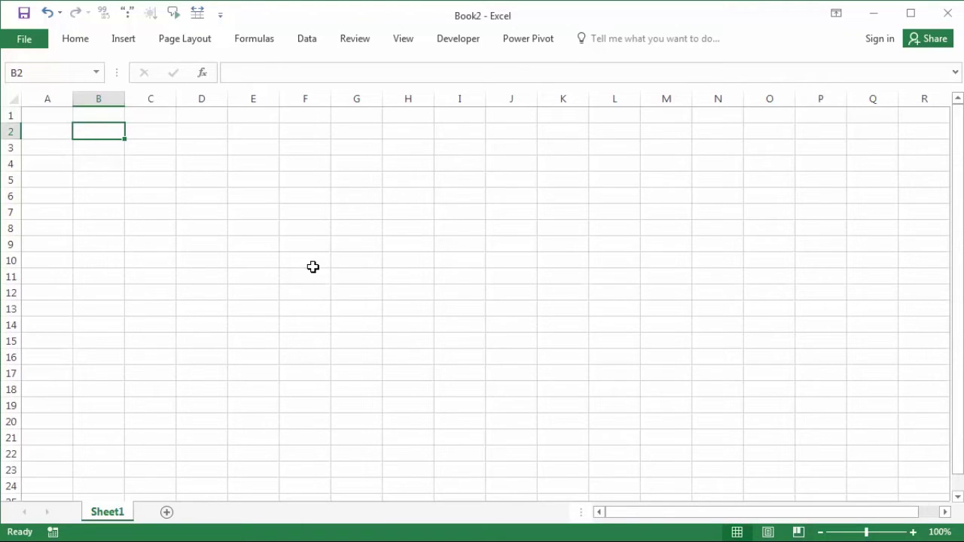
key(Right)
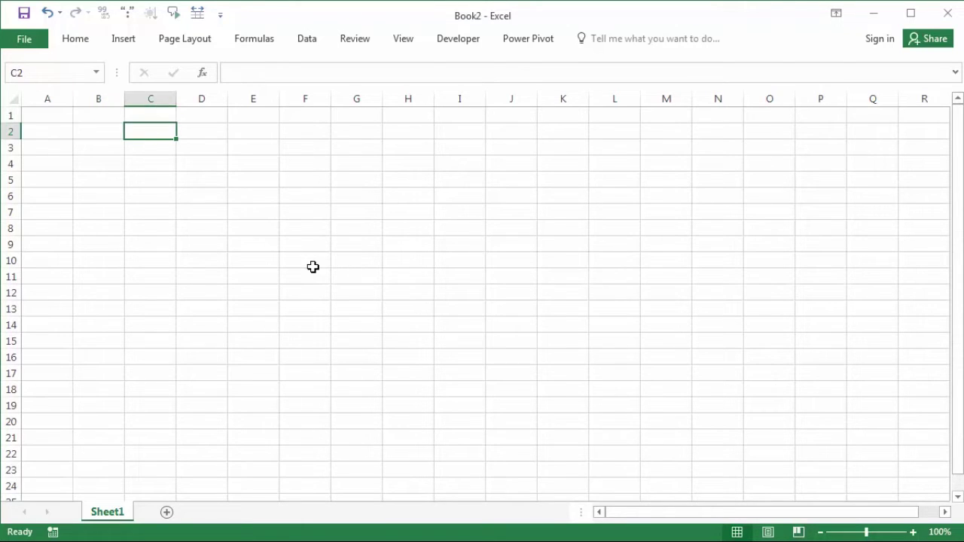
key(Left)
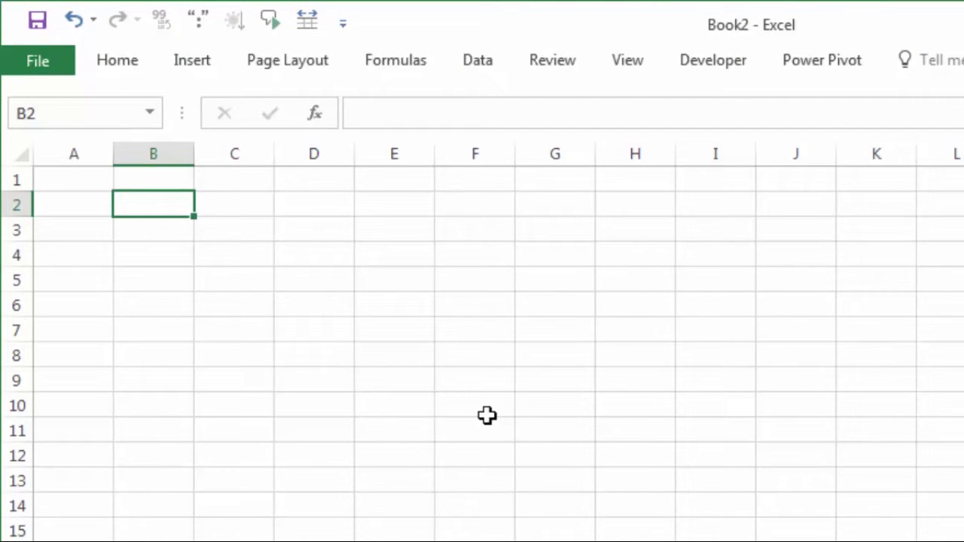
Begin B2's formula as =RANDBETWEEN(DATE(1995;1;31); with RANDBETWEEN and DATE from autocomplete
text(=RAN)
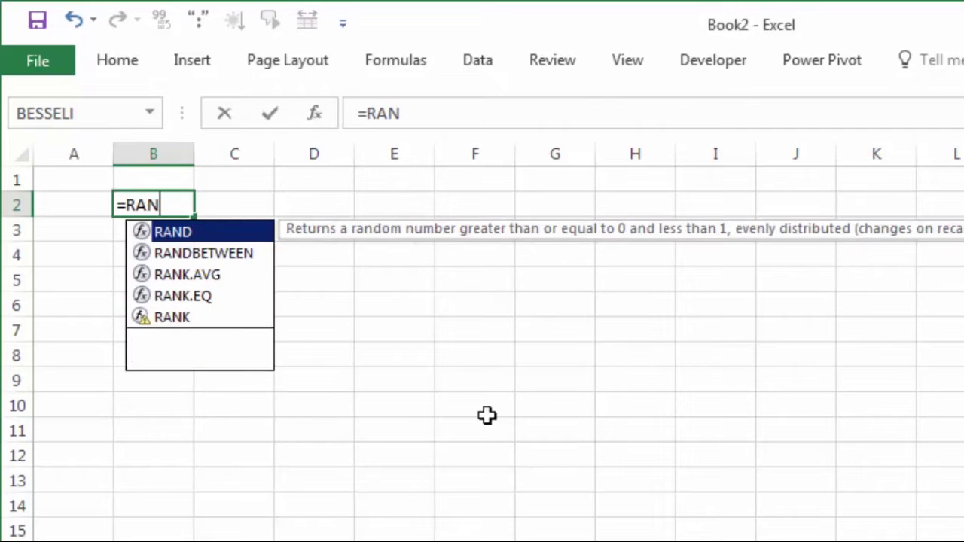
key(Down)
key(Tab)
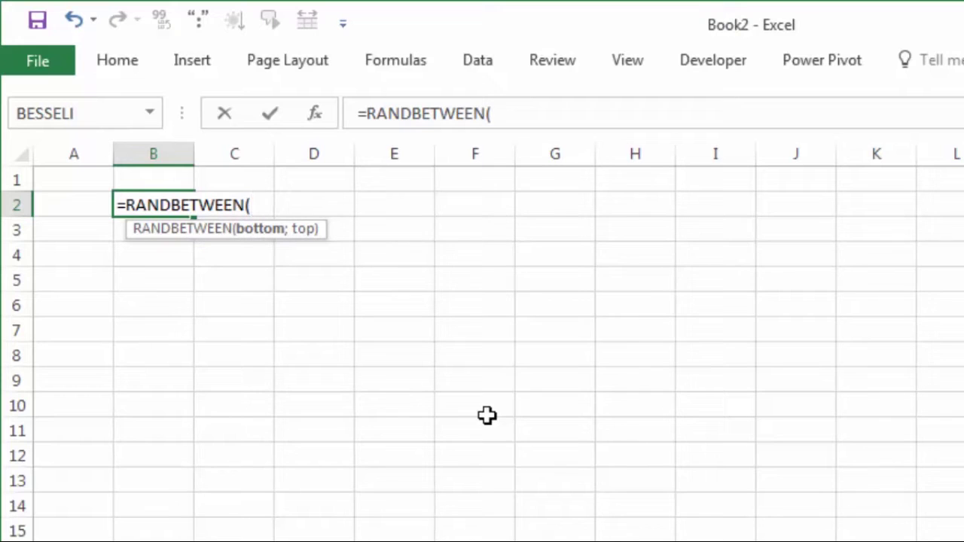
text(DAT)
key(Tab)
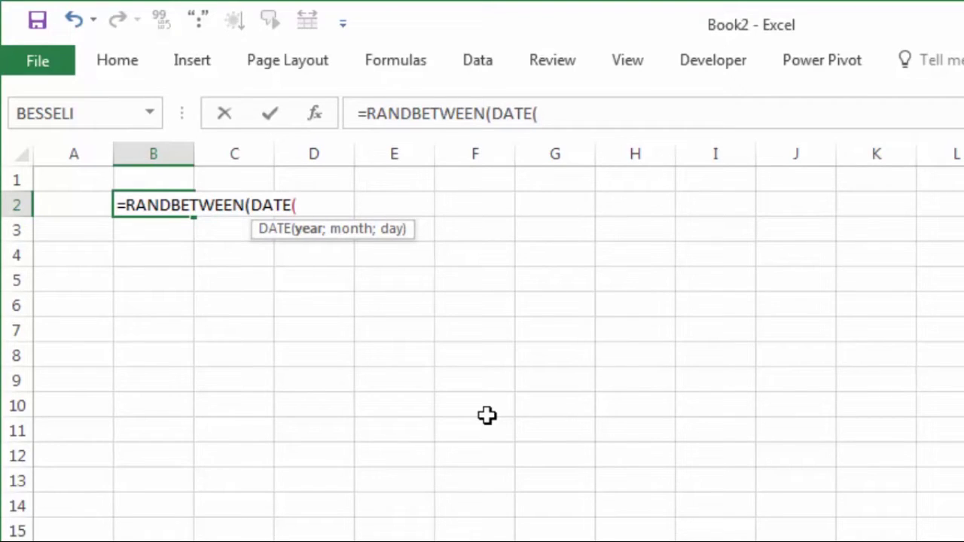
text(19)
text(95)
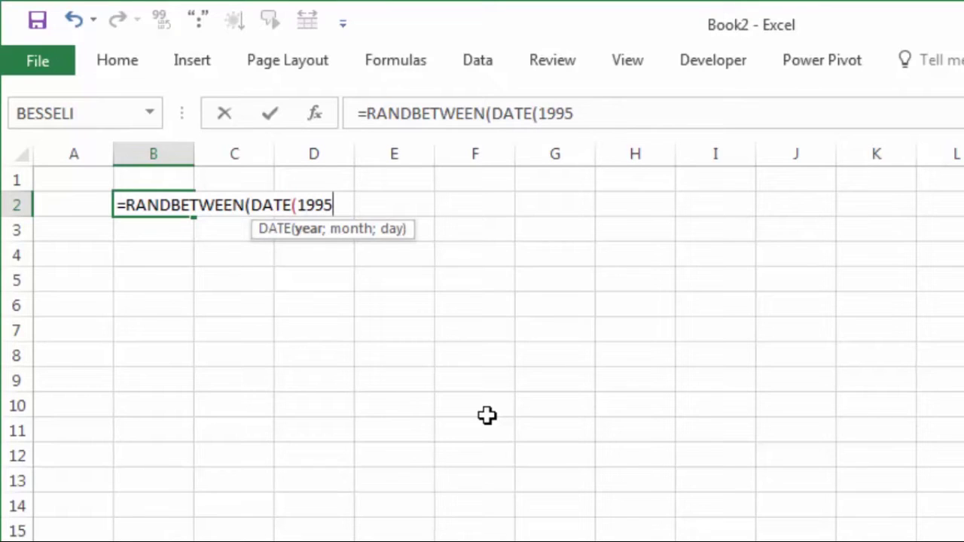
text(;)
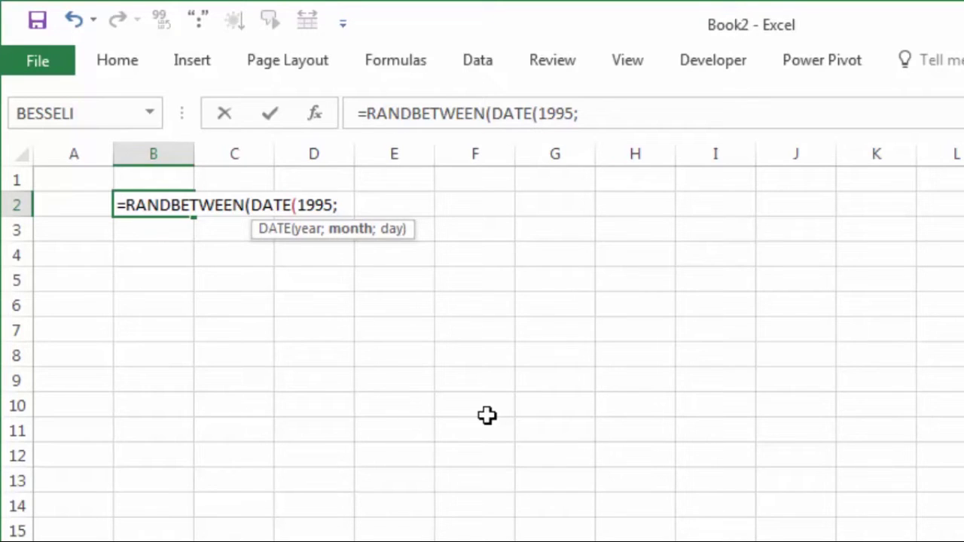
text(1;)
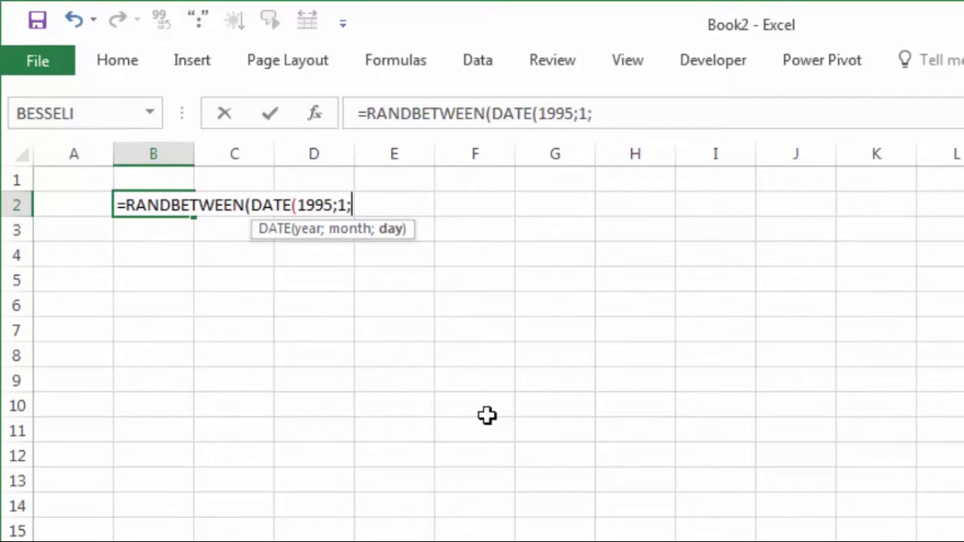
text(31)
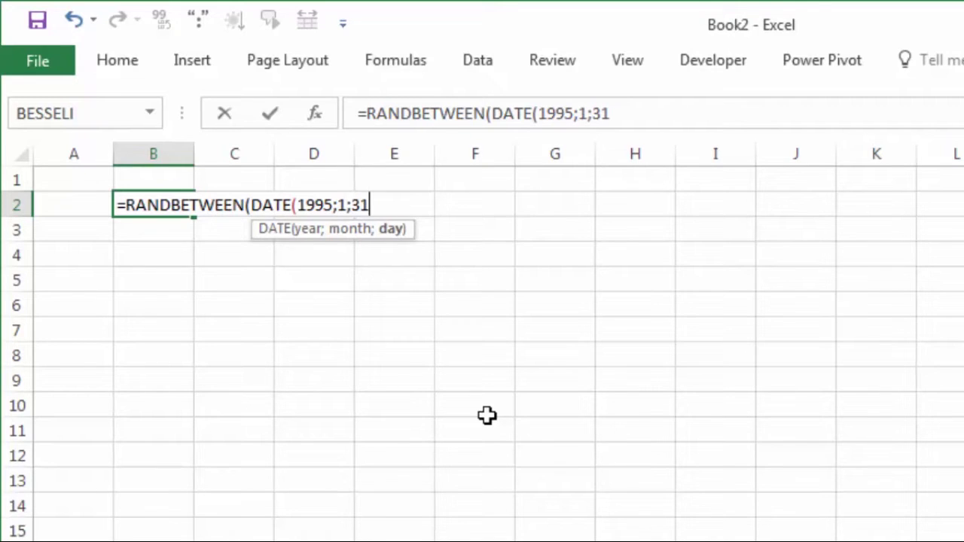
text())
text(;)
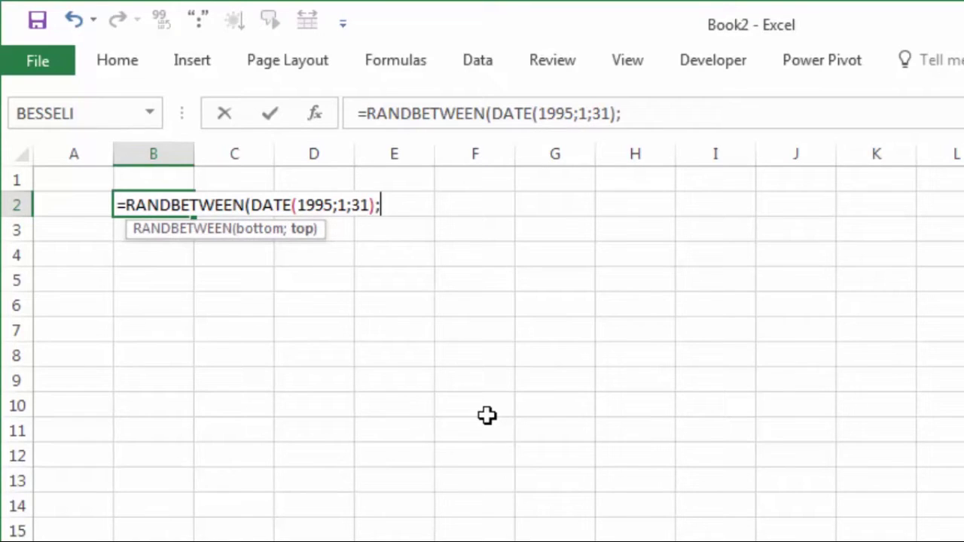
text(DA)
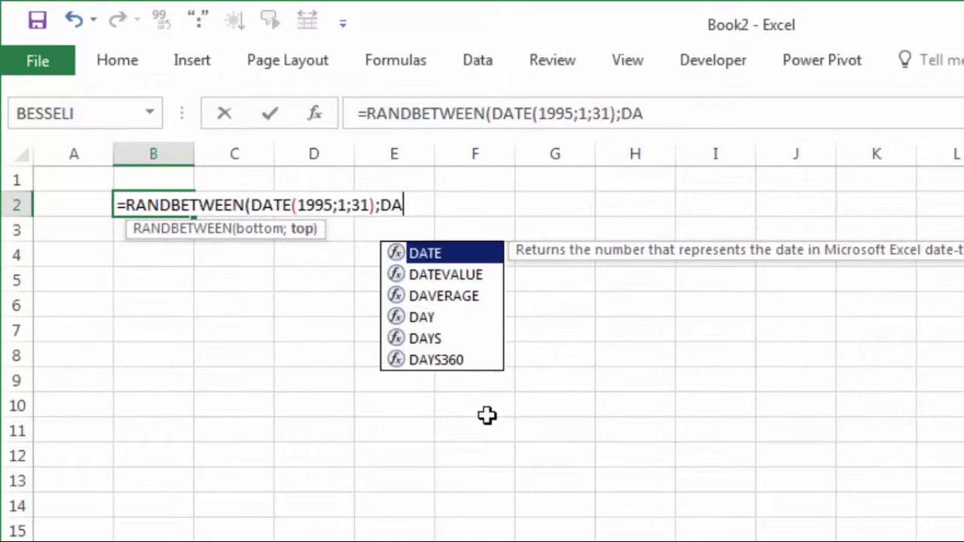
text(TE()
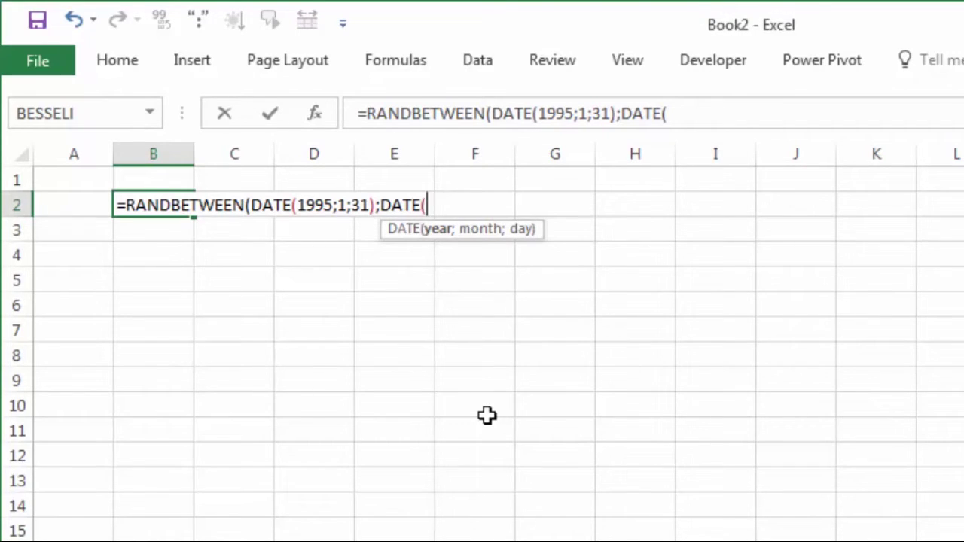
Type DATE(2000;12;1) as the upper-bound date in B2's RANDBETWEEN formula
text(2000)
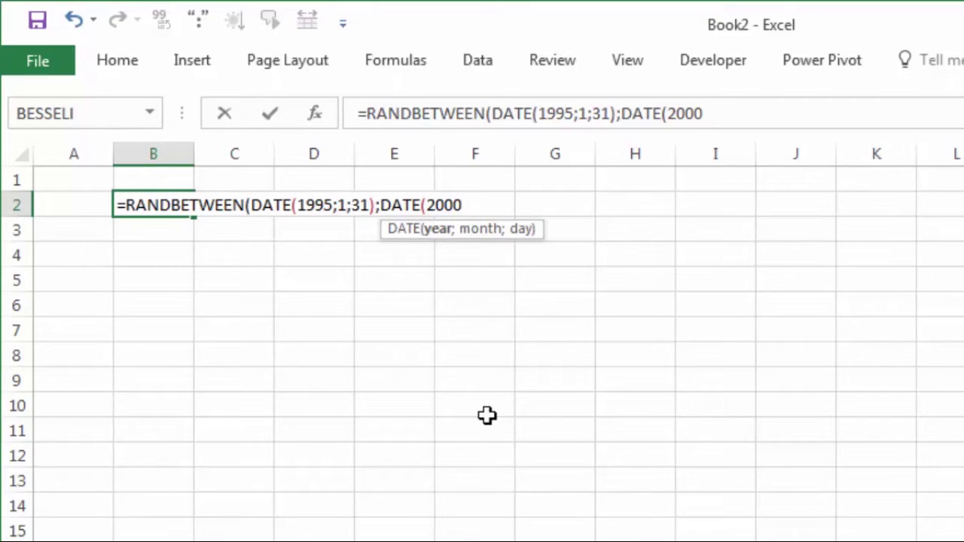
text(;)
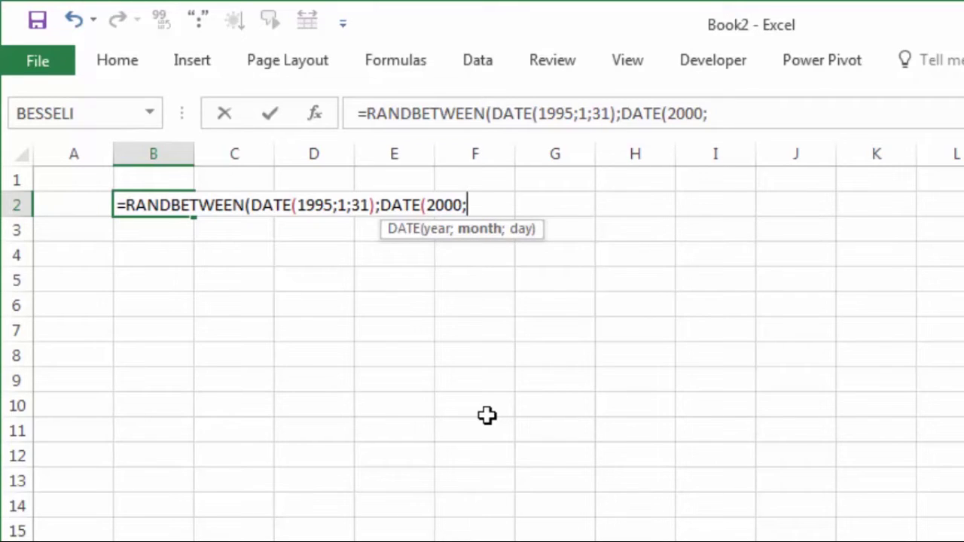
text(12)
text(;)
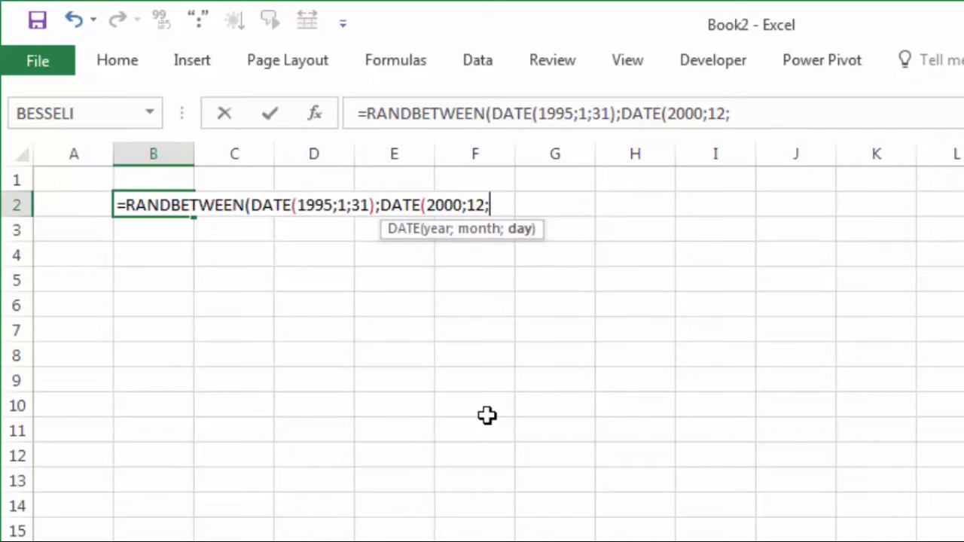
text(1)
text())
Enter the formula, accept Excel's parenthesis correction, and reselect B2 showing 36214
key(Return)
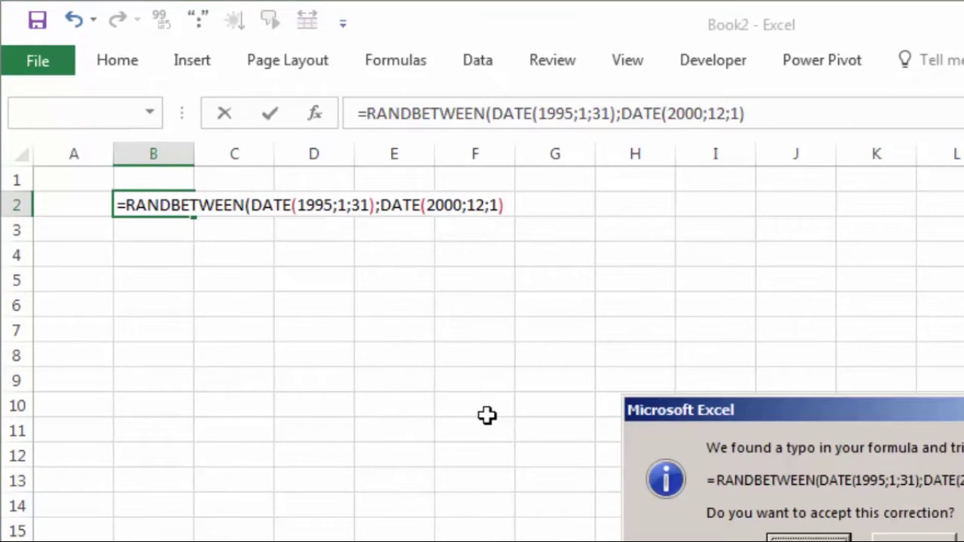
drag(919, 405, 461, 257)
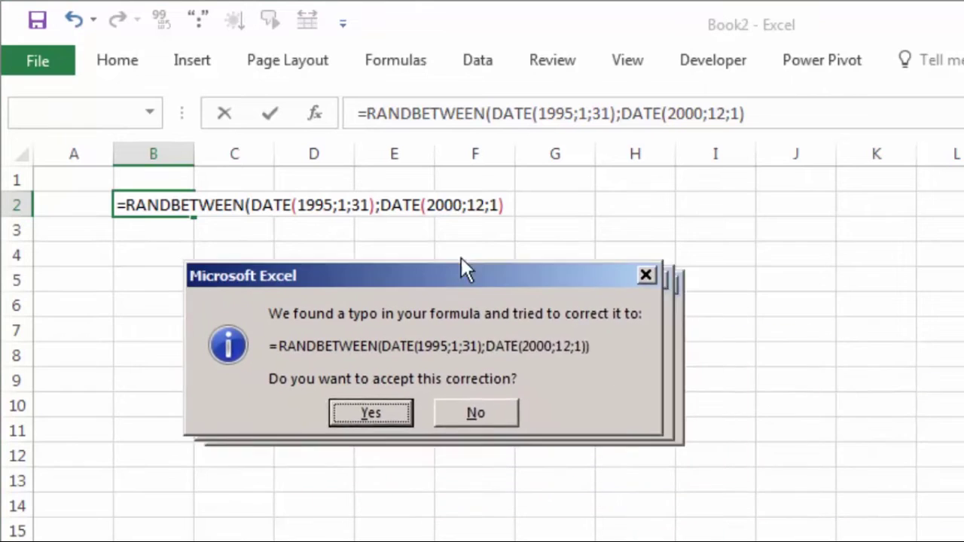
click(357, 409)
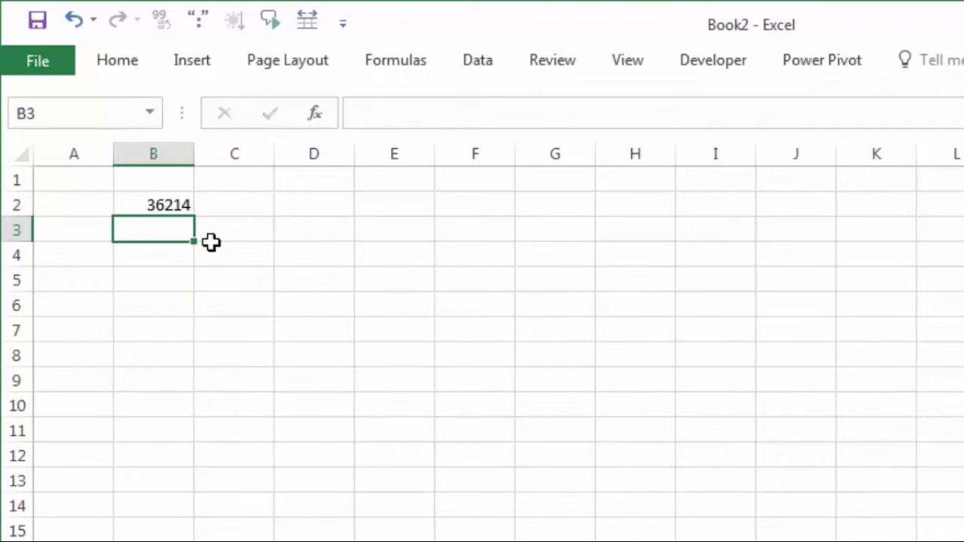
click(176, 209)
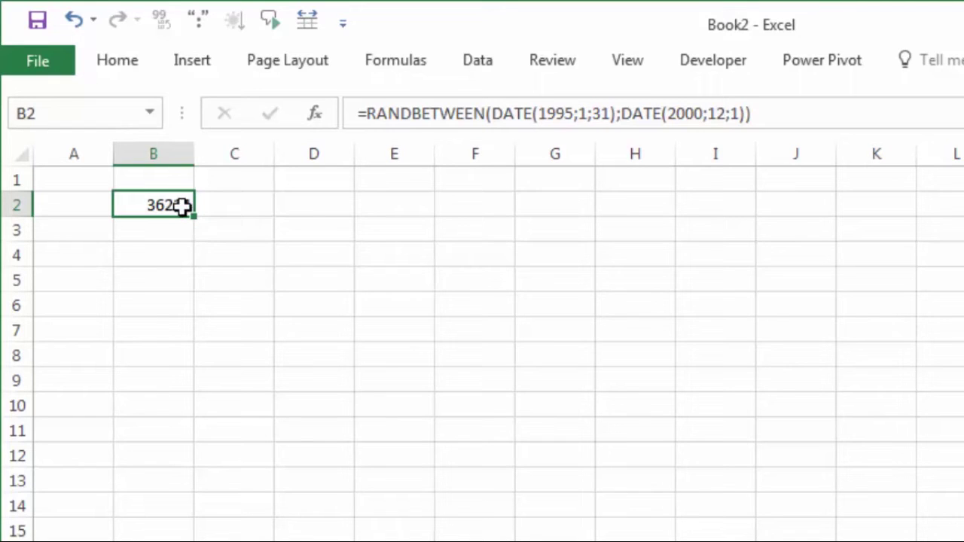
Wrap B2's RANDBETWEEN formula in TEXT with the date format "DD MMMM YYYY"
double_click(182, 207)
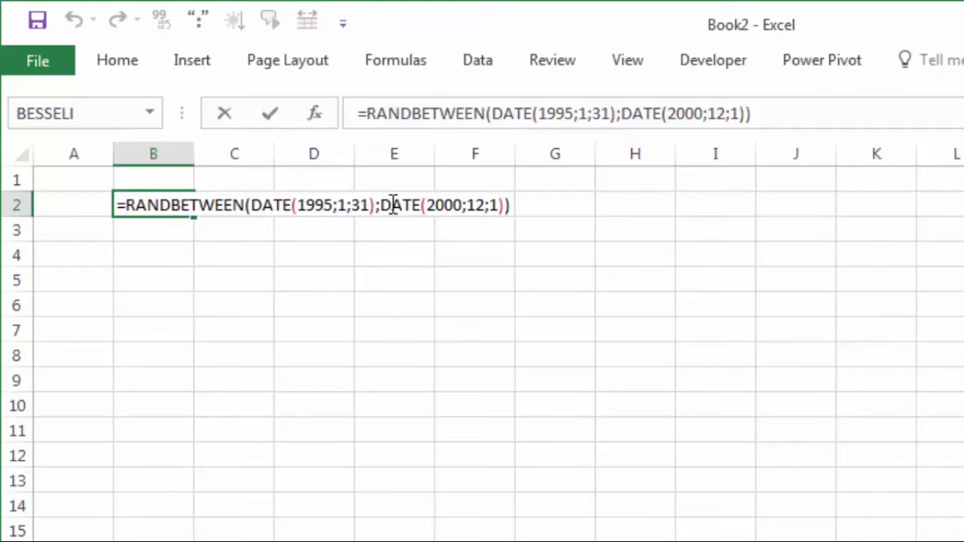
text(TEXT()
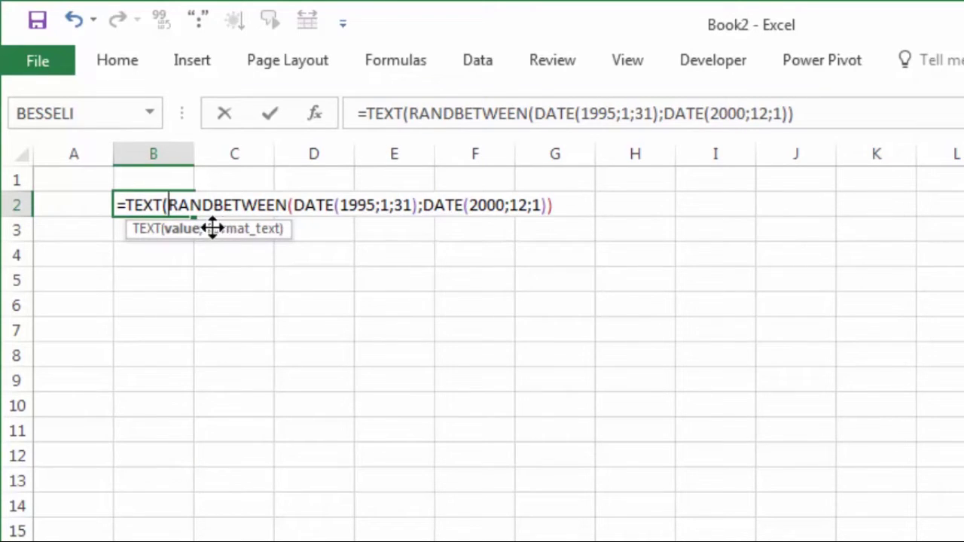
click(569, 204)
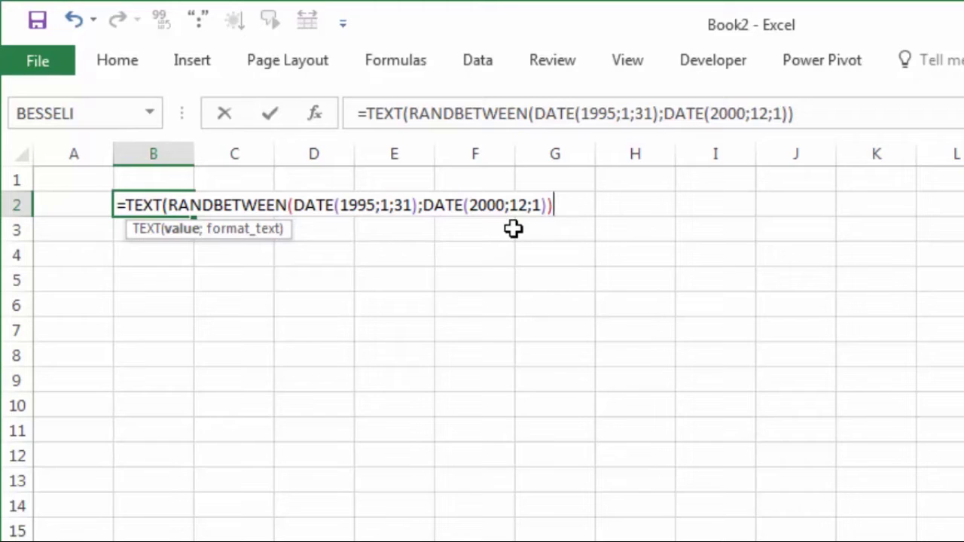
text(;")
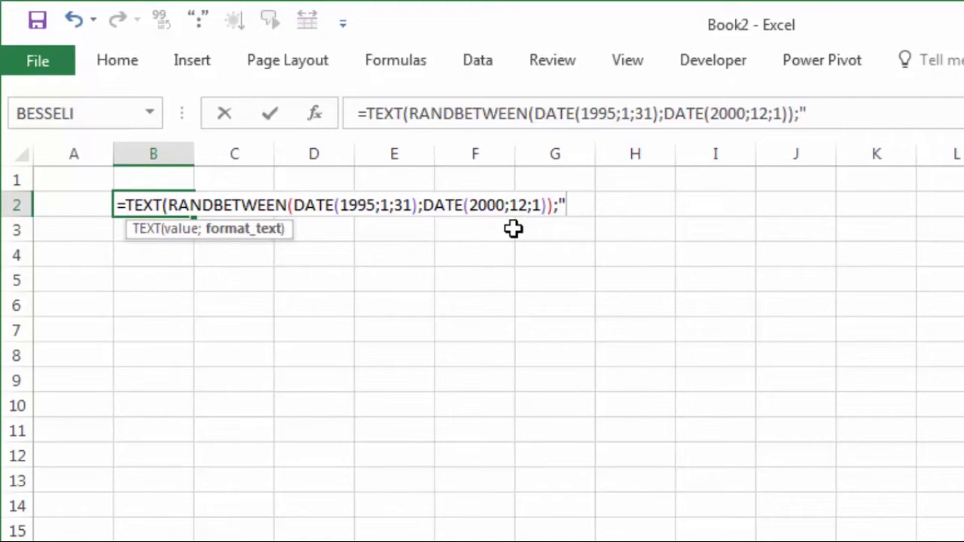
text(DDD)
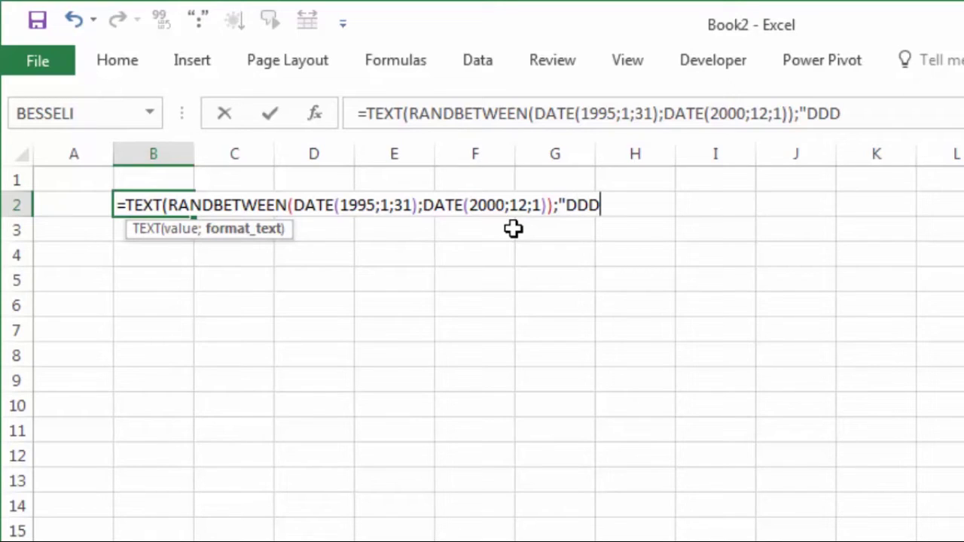
key(BackSpace)
text(MMM)
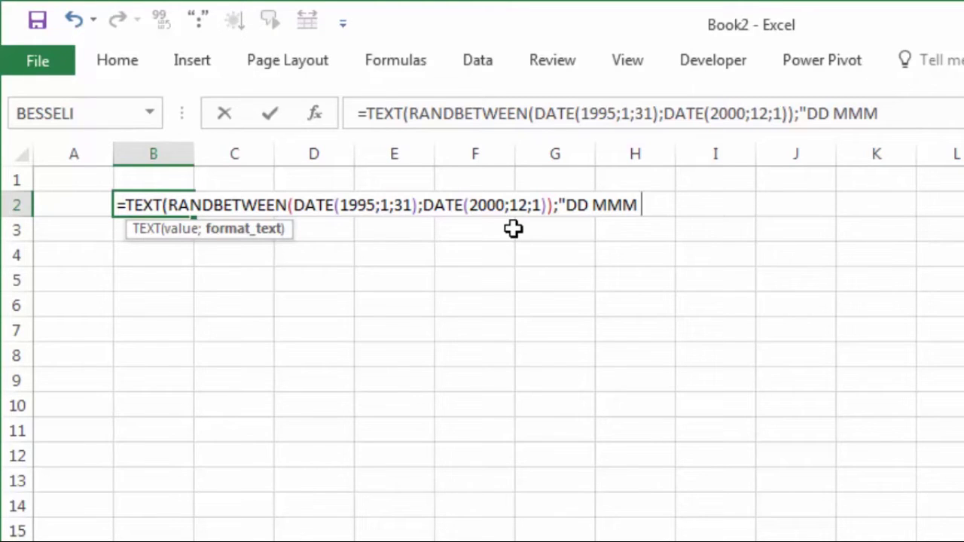
text( YYYY)
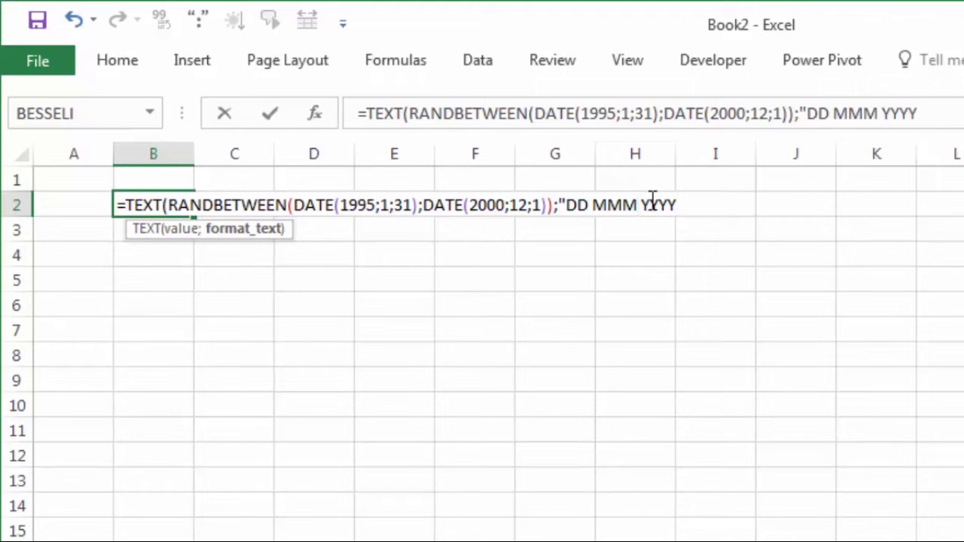
click(638, 205)
text(M)
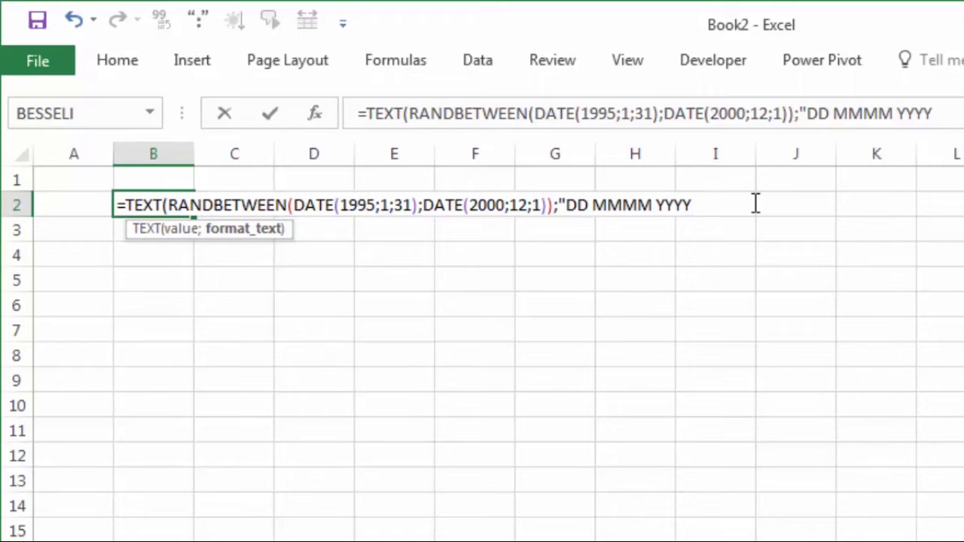
Enter the TEXT date formula, accept the suggested correction, and check B2's formula
key(Return)
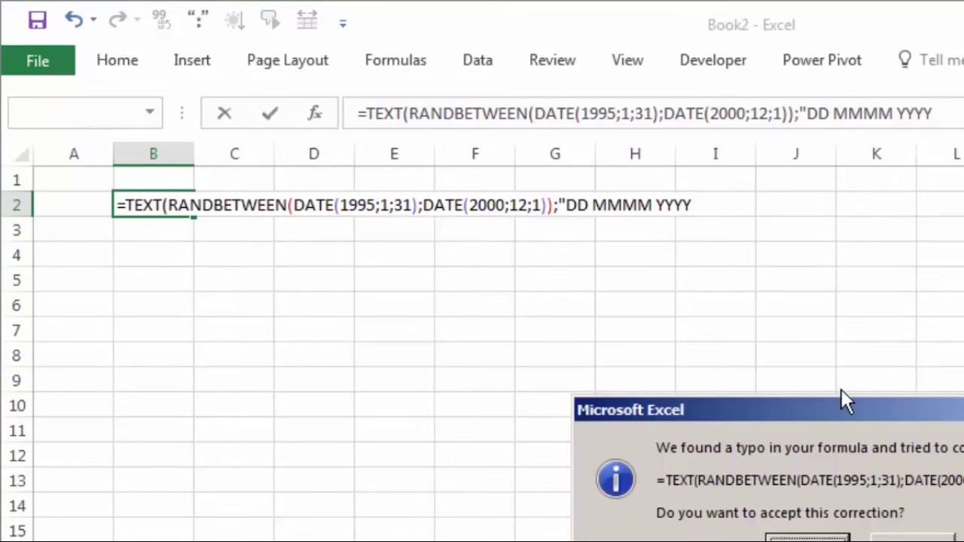
drag(850, 409, 445, 286)
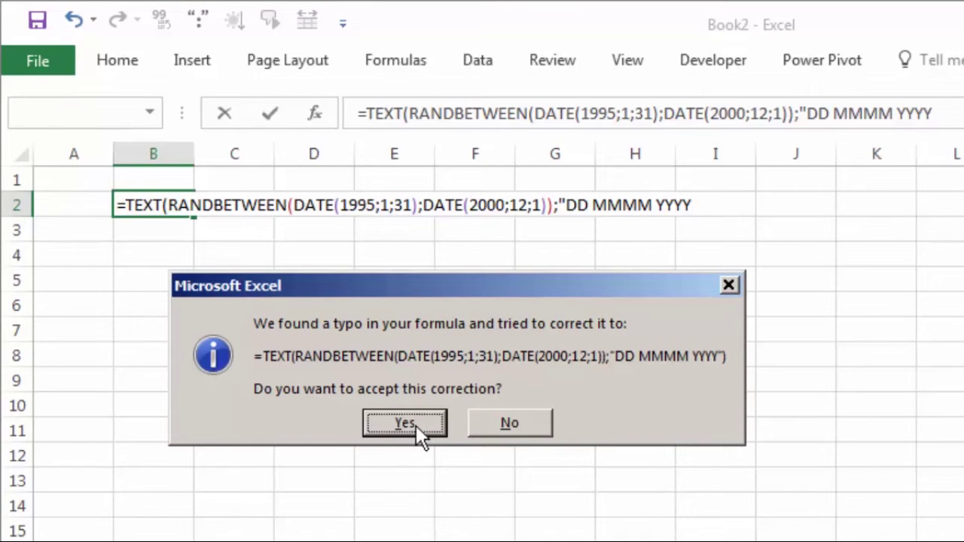
click(416, 426)
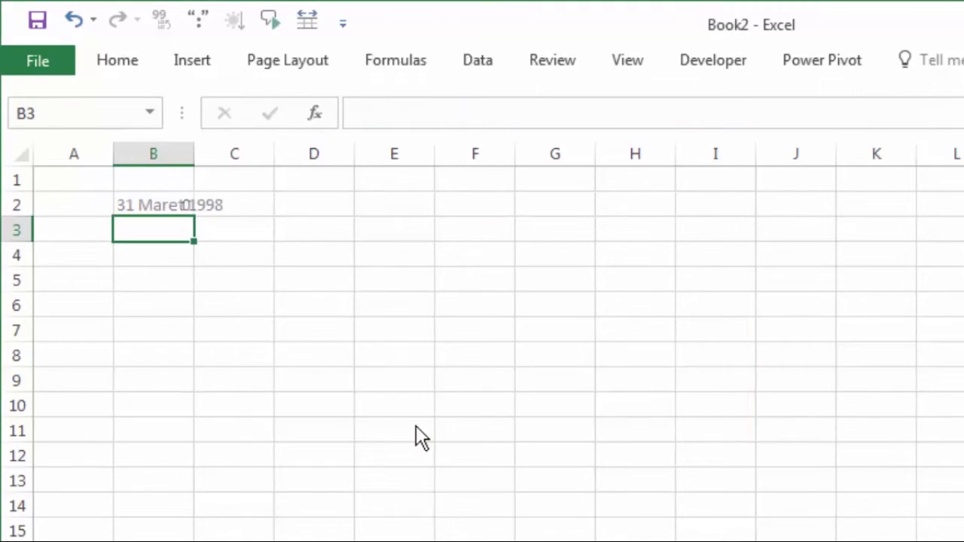
click(215, 282)
click(163, 211)
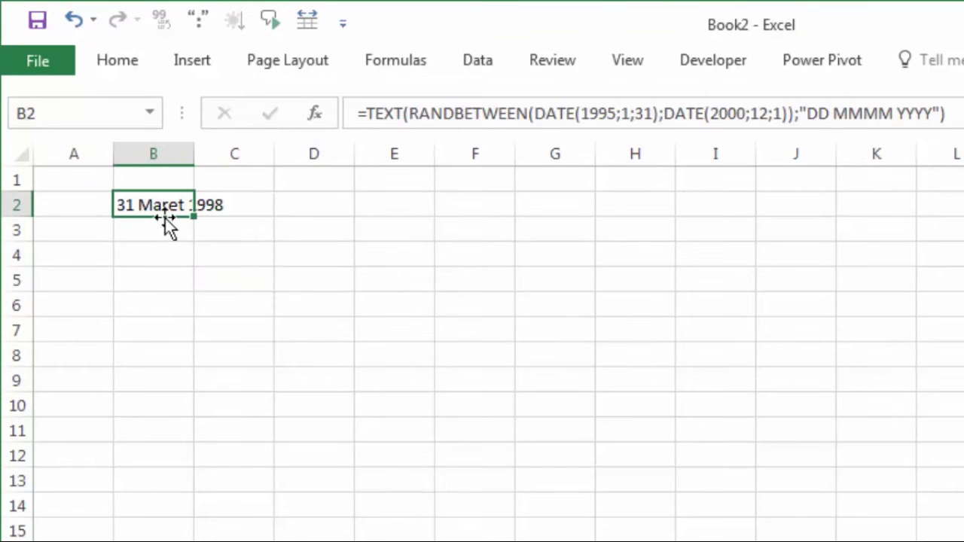
click(240, 381)
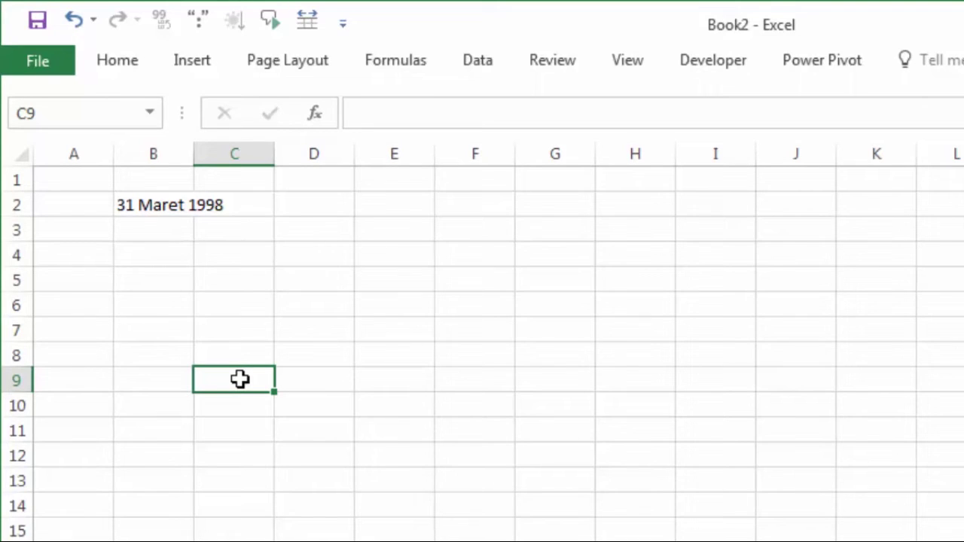
click(168, 208)
click(240, 332)
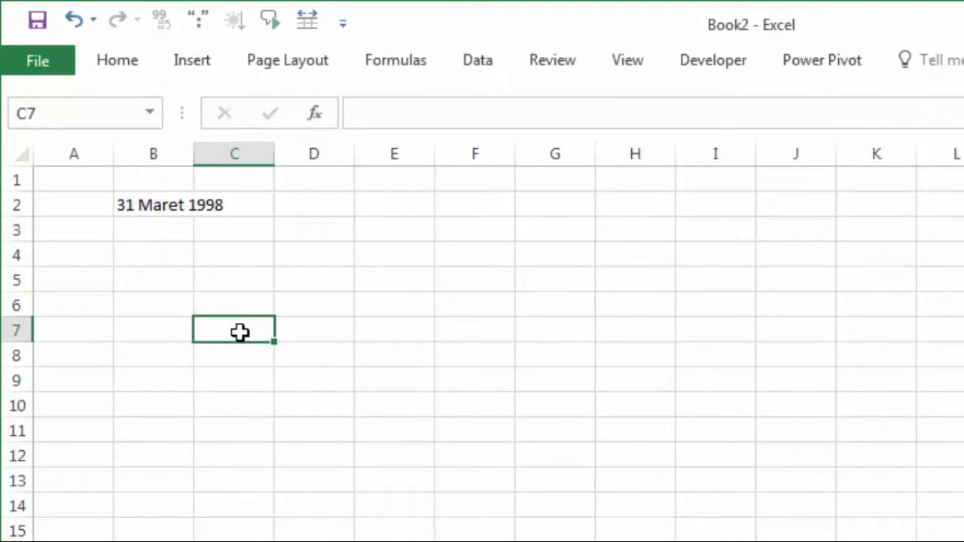
Recalculate with F9 repeatedly to see new random dates like 28 Agustus 1999
key(F9)
key(F9)
key(F9)
key(F9)
key(F9)
key(F9)
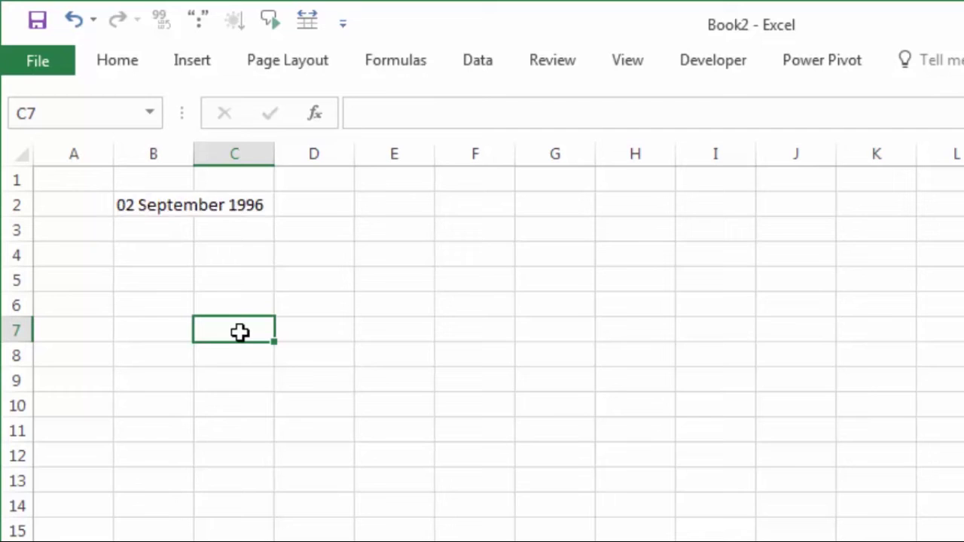
key(F9)
key(F9)
key(F9)
key(F9)
key(F9)
key(F9)
key(F9)
key(F9)
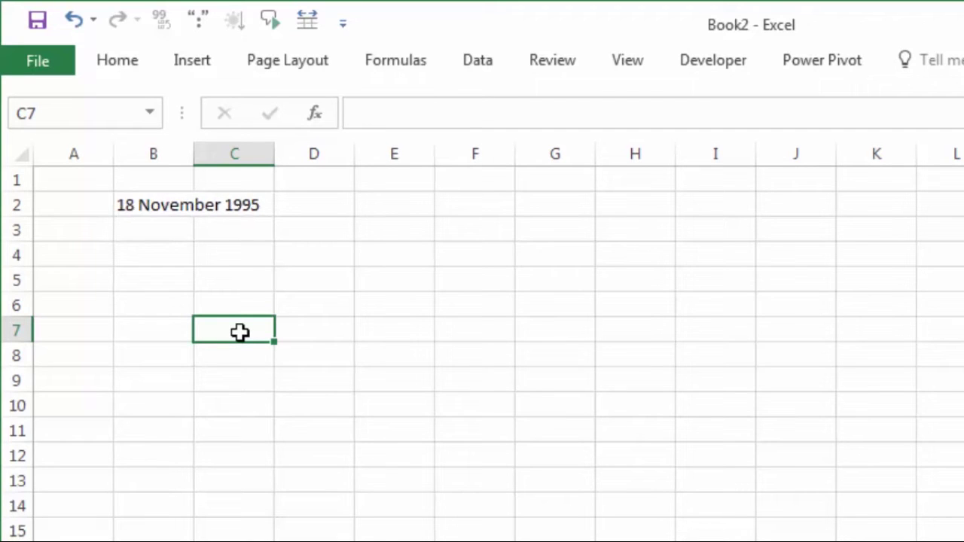
key(F9)
key(F9)
key(F9)
key(F9)
key(F9)
key(F9)
key(F9)
key(F9)
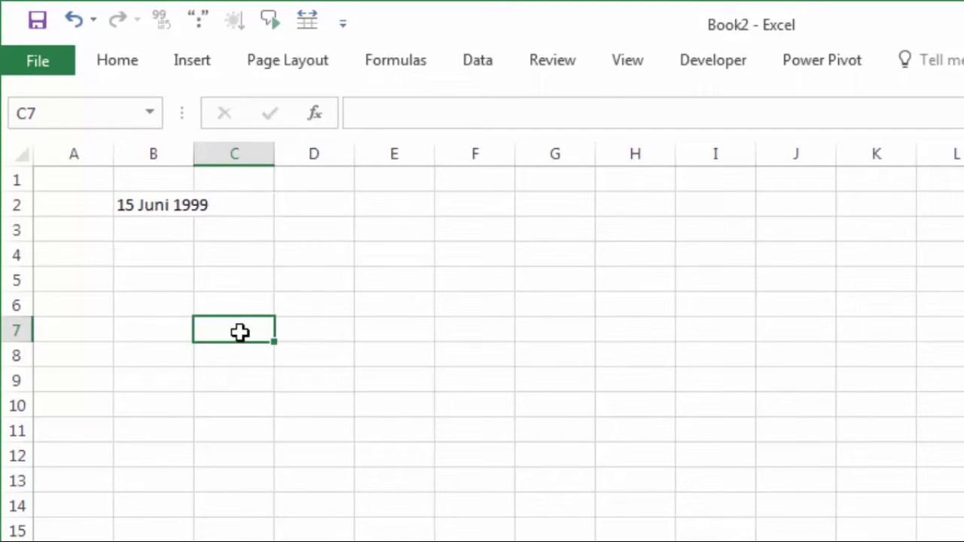
key(F9)
key(F9)
key(F9)
key(F9)
key(F9)
key(F9)
key(F9)
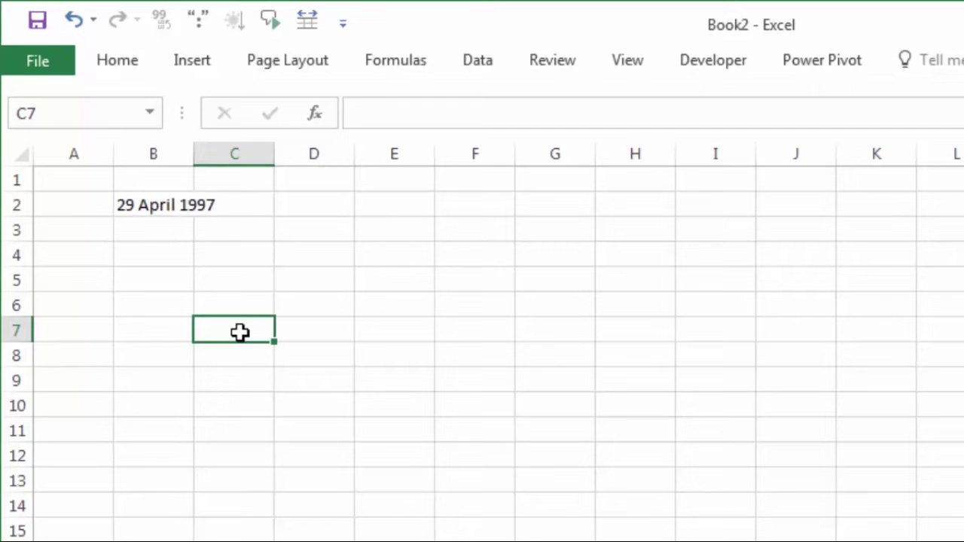
key(F9)
key(F9)
key(F9)
key(F9)
key(F9)
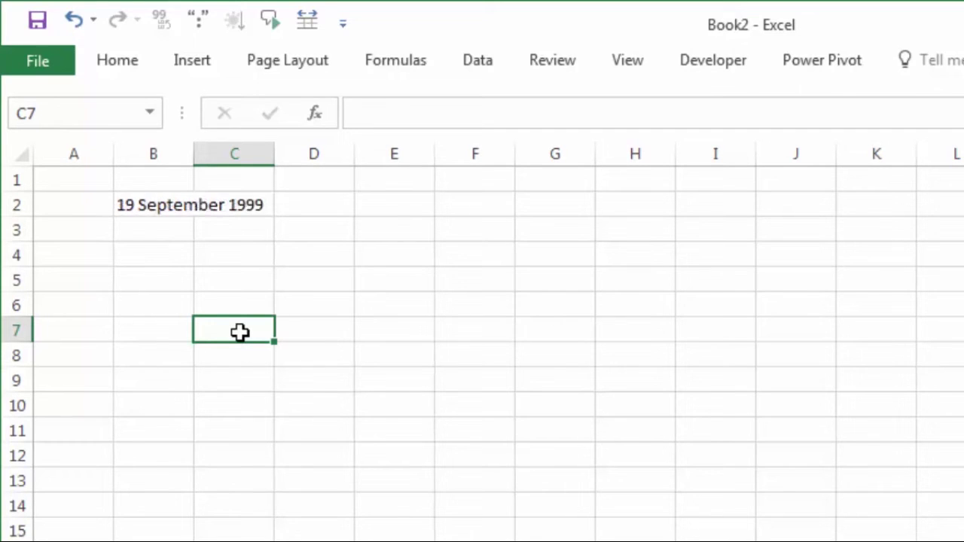
key(F9)
key(F9)
key(F9)
key(F9)
key(F9)
key(F9)
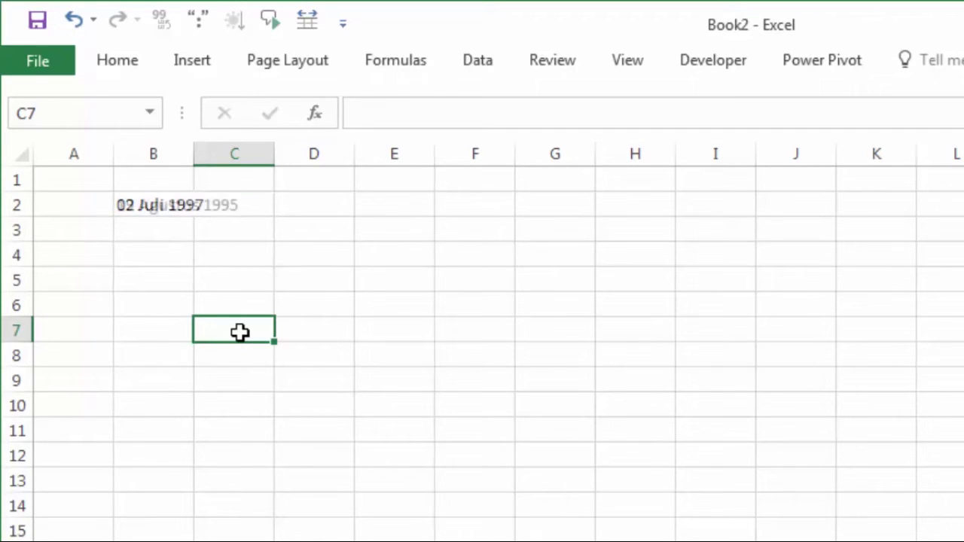
key(F9)
key(F9)
key(F9)
key(F9)
key(F9)
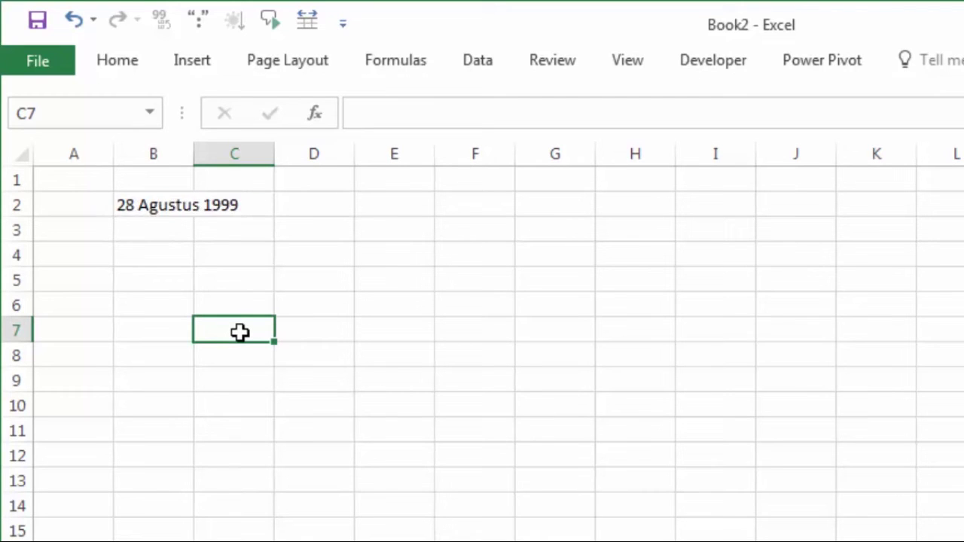
key(F9)
key(F9)
key(F9)
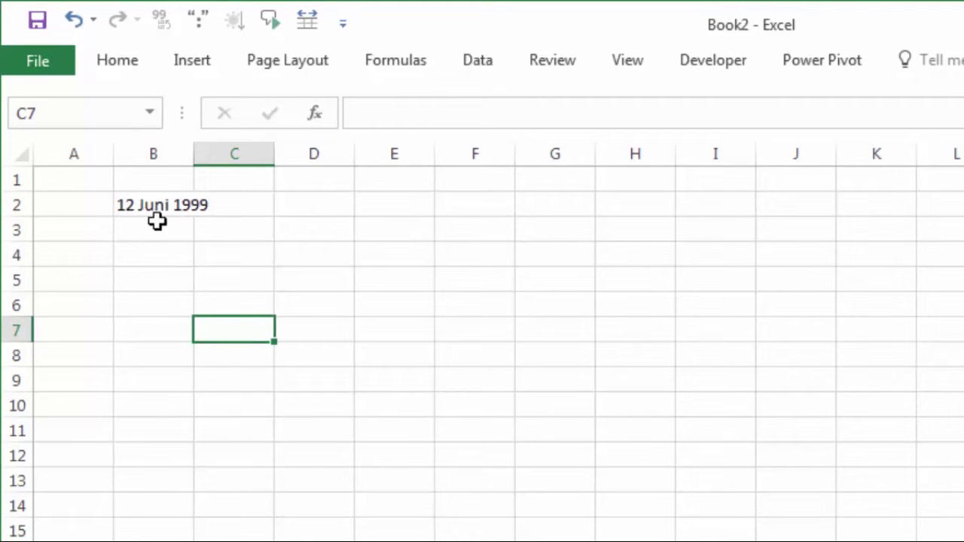
Prefix B2's formula with CHOOSE(RANDBETWEEN(1;2); ahead of the TEXT date expression
double_click(174, 202)
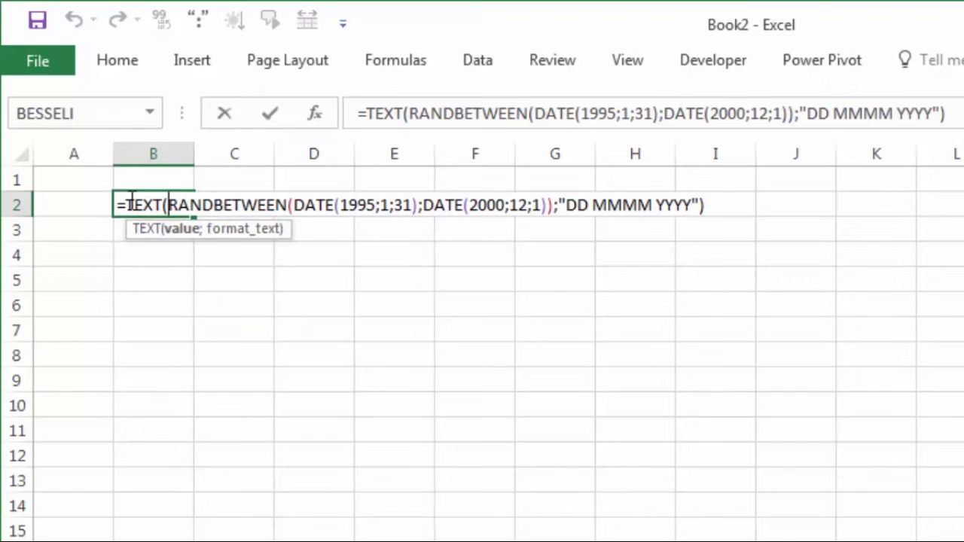
key(Left)
key(Left)
key(Left)
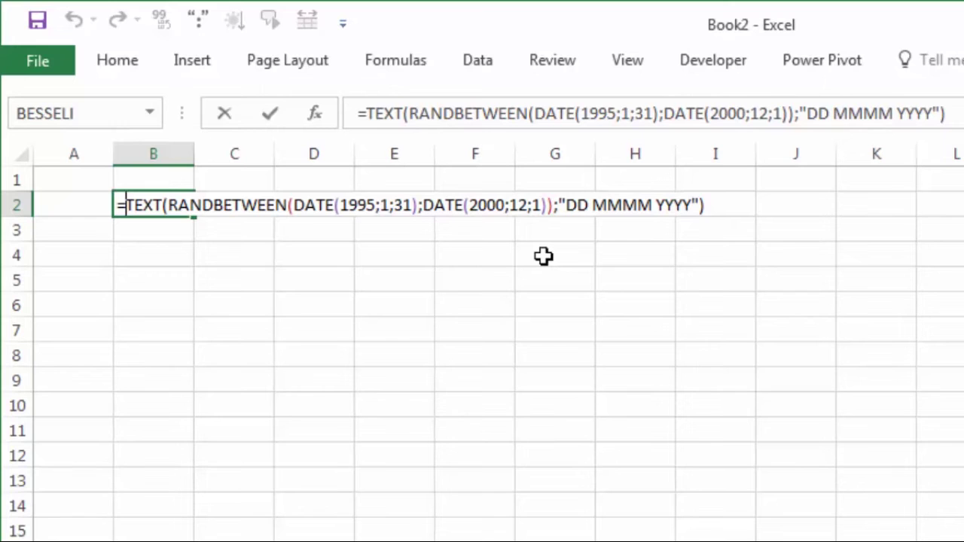
text(CHO)
key(Tab)
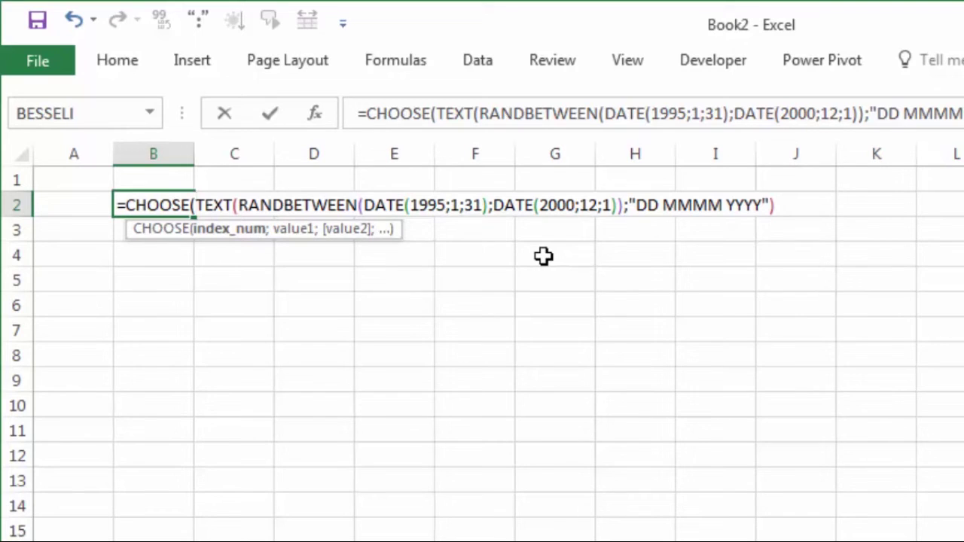
text(RA)
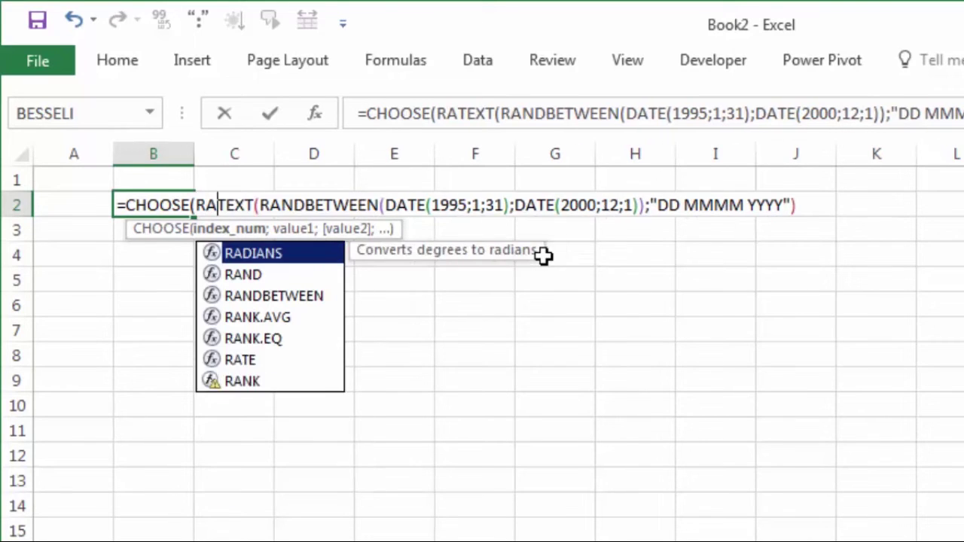
text(N)
key(Down)
key(Tab)
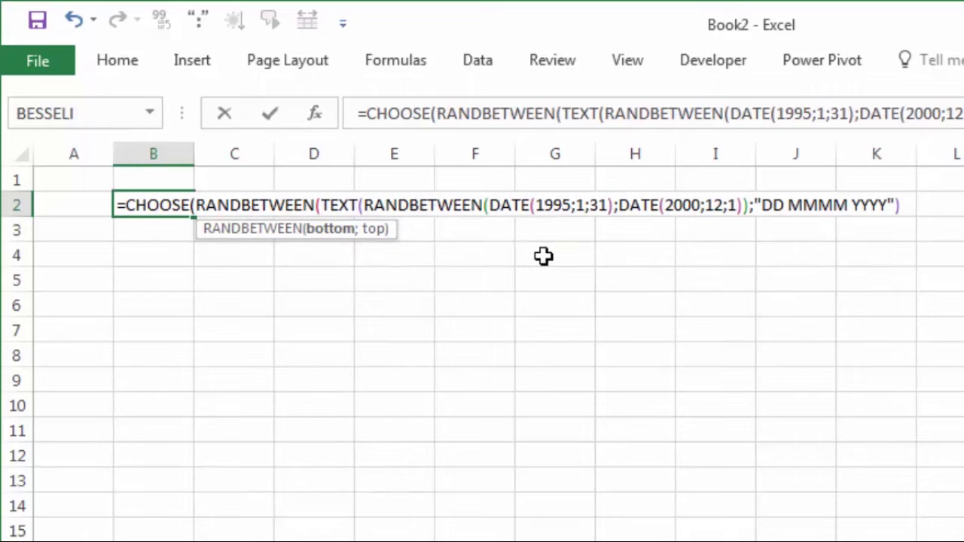
text(1;2)
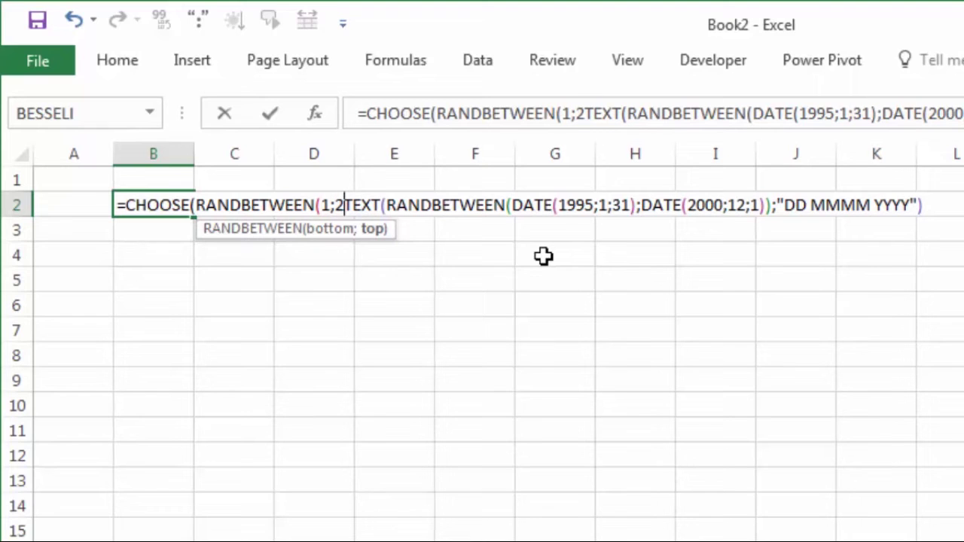
text())
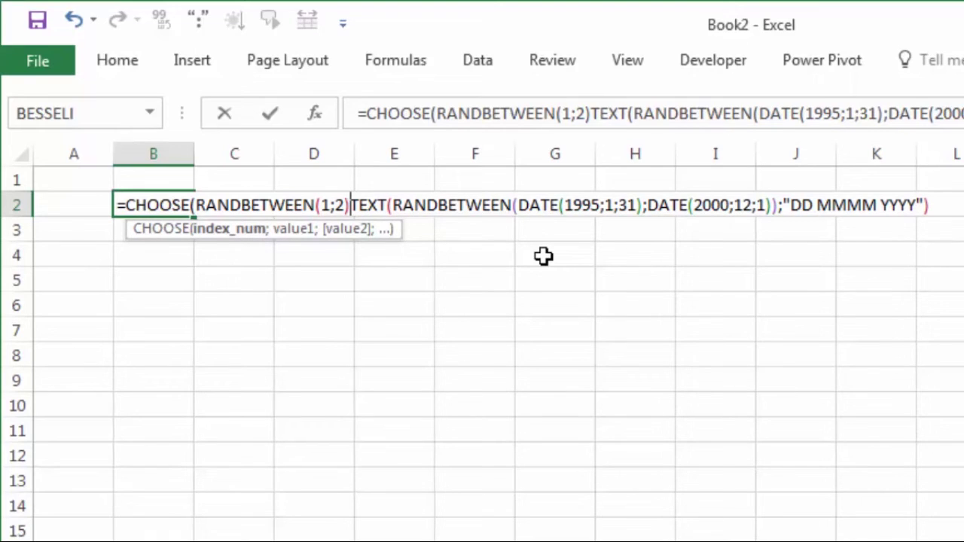
text(;)
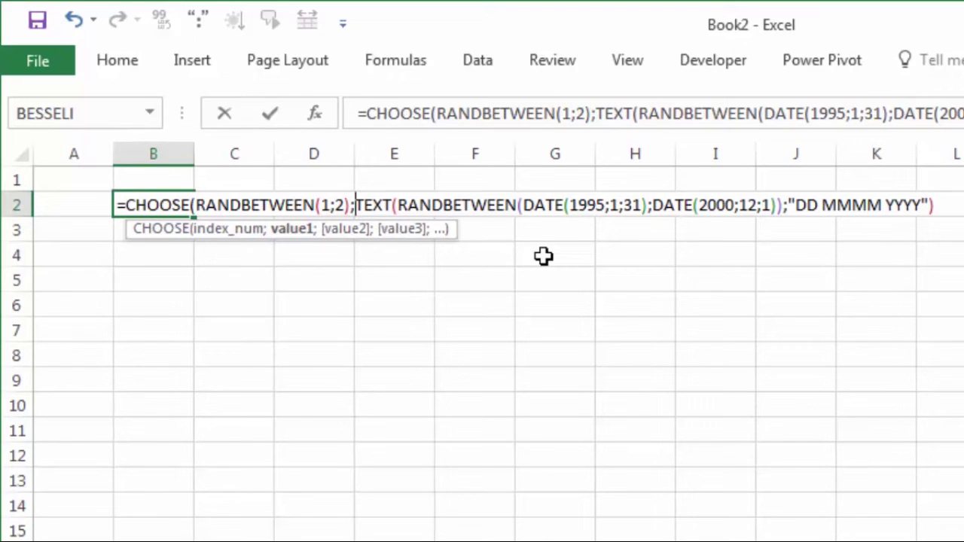
text(")
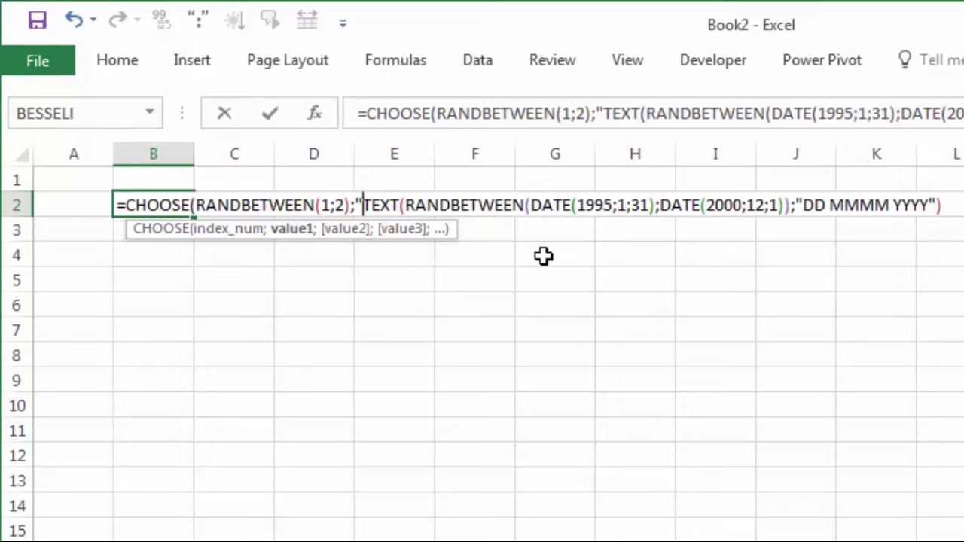
Add "MAJALENGKA" and "CIREBON" as CHOOSE options and join them to TEXT with &
text(maja\)
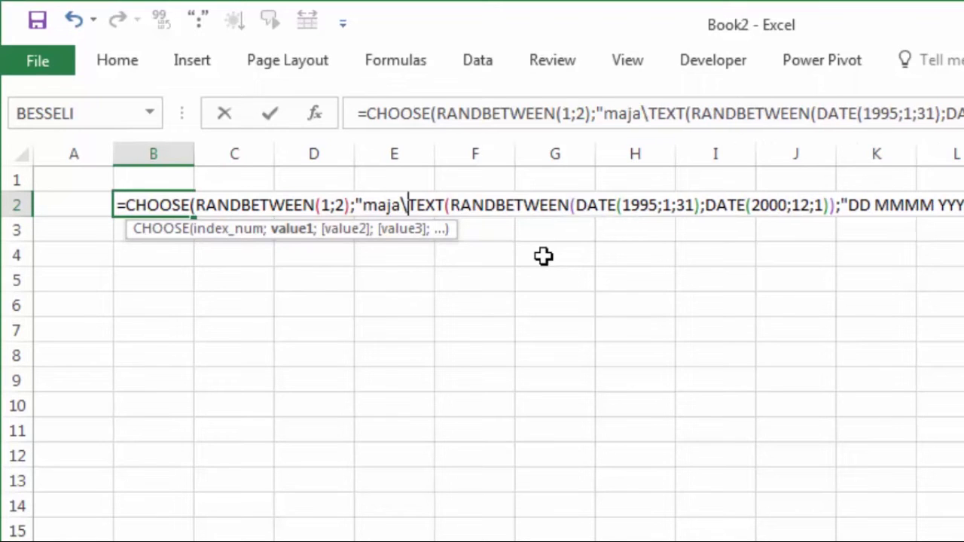
text(\)
key(BackSpace)
key(BackSpace)
key(BackSpace)
key(BackSpace)
key(BackSpace)
key(BackSpace)
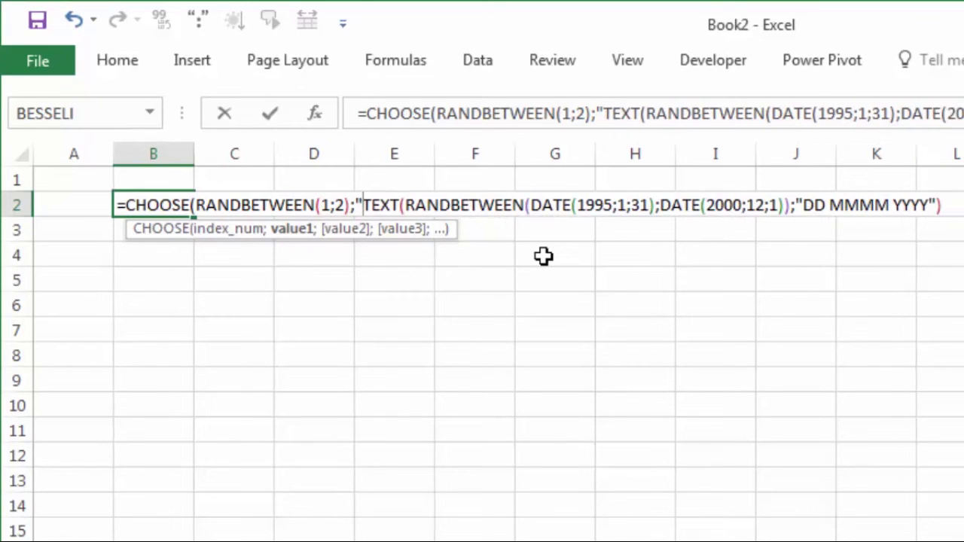
text(MAJALEN)
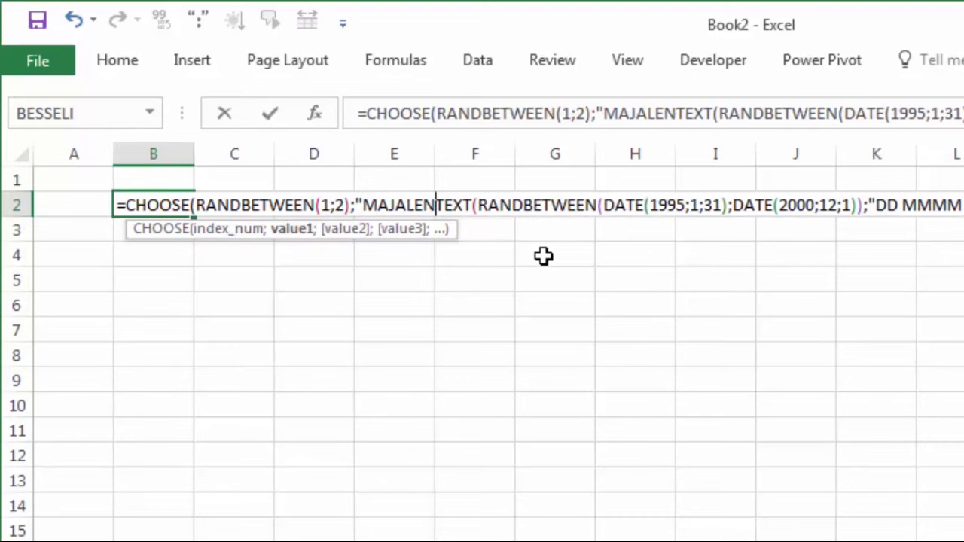
text(GKA")
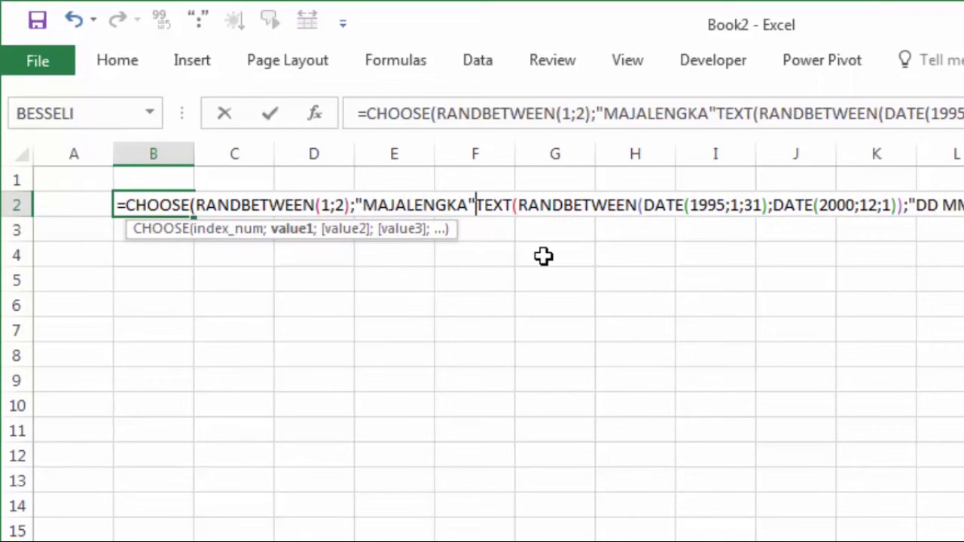
text(;)
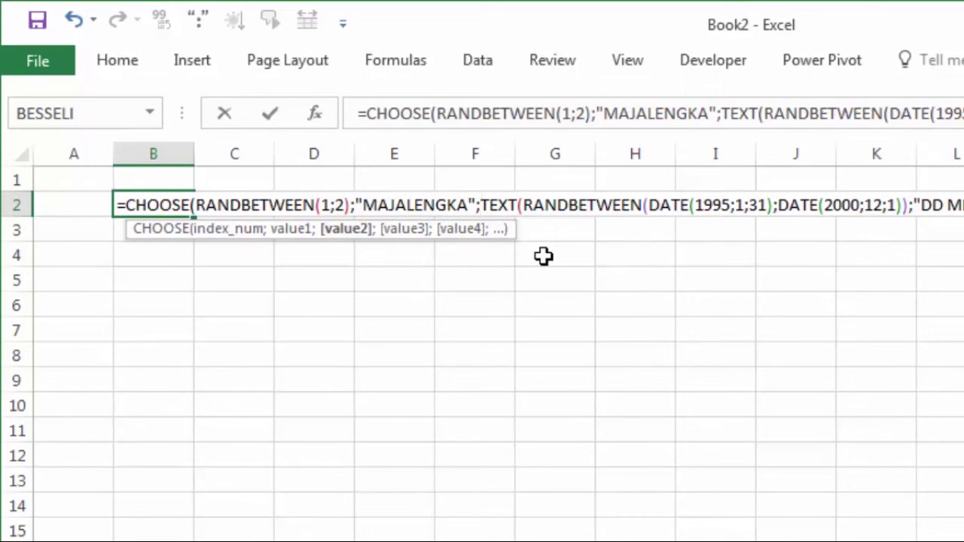
text("CIREBON)
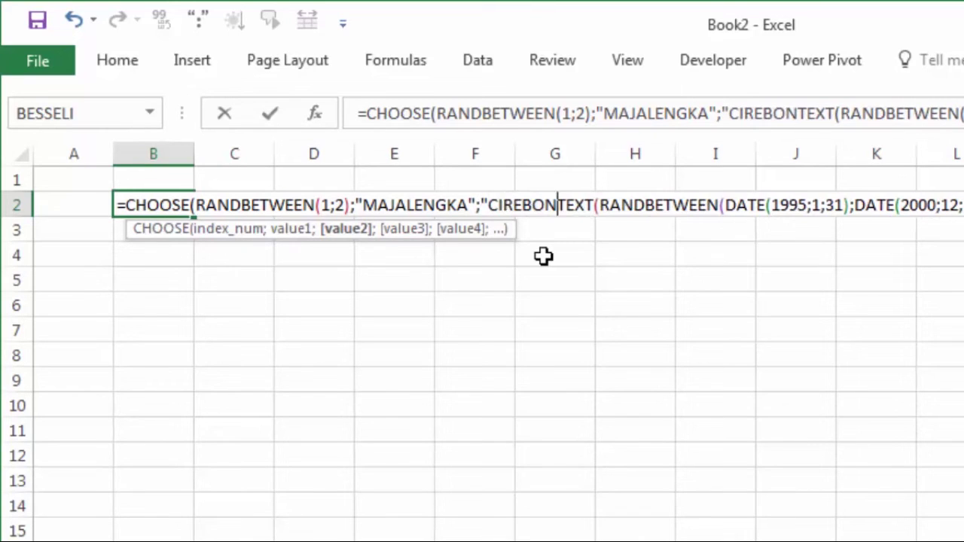
text(")
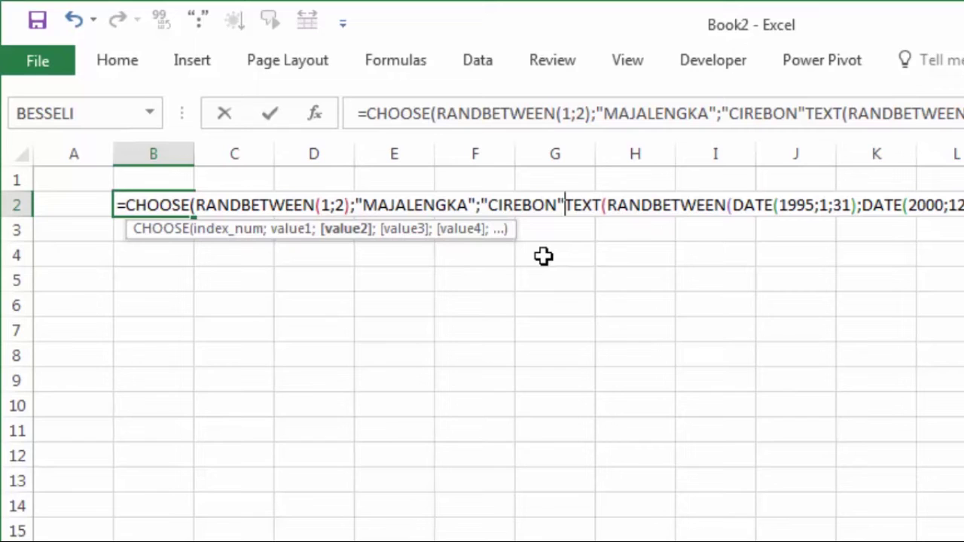
text())
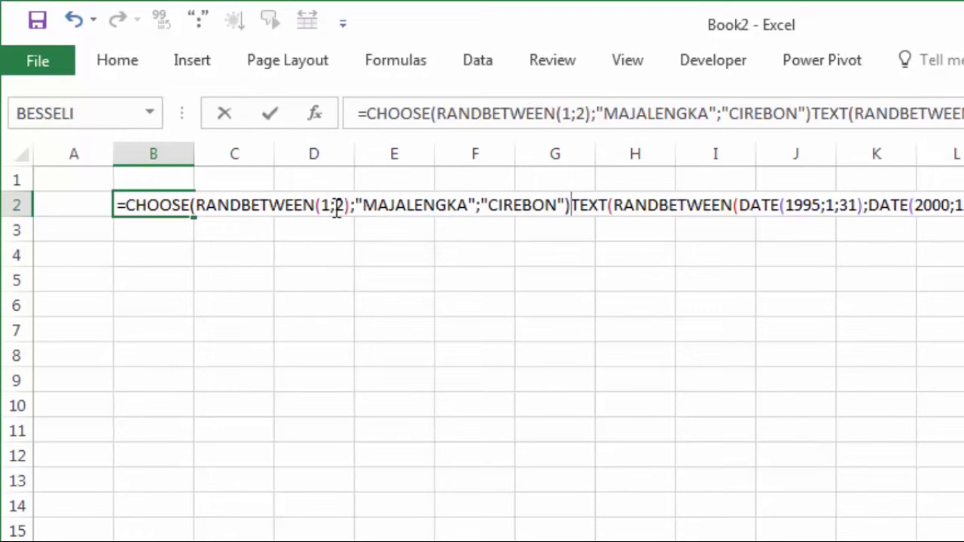
click(570, 204)
text(&)
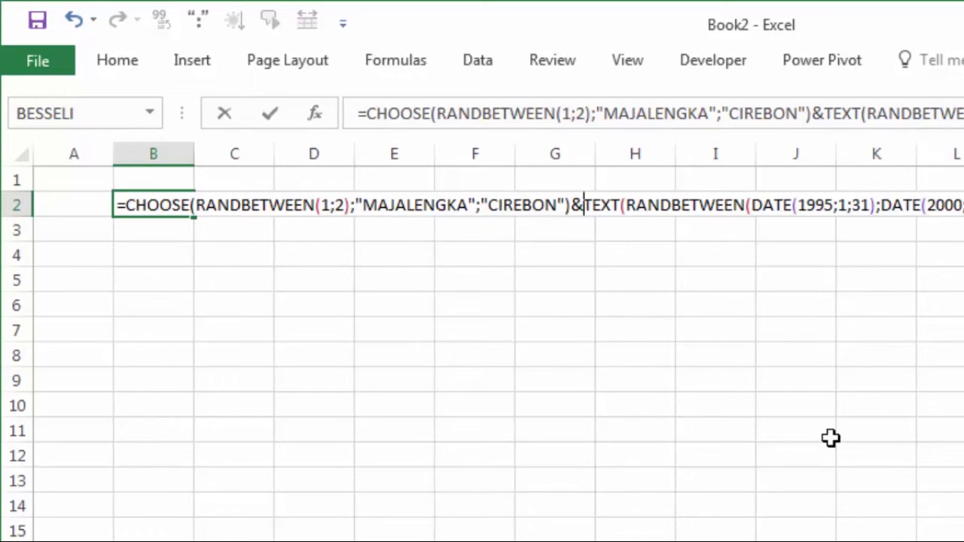
key(Escape)
Commit the formula, then re-enter B2 to recalculate, giving MAJALENGKA12 Maret 2000
key(Return)
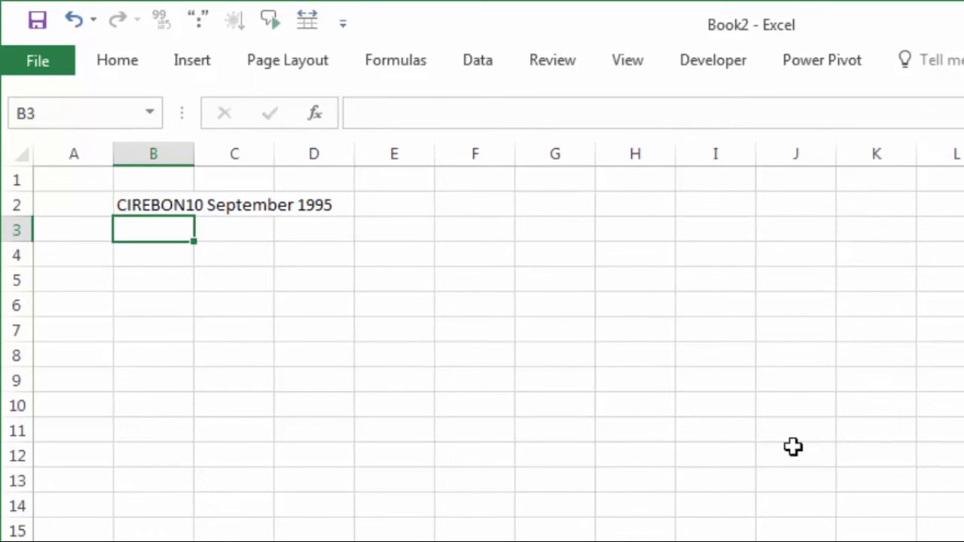
click(394, 480)
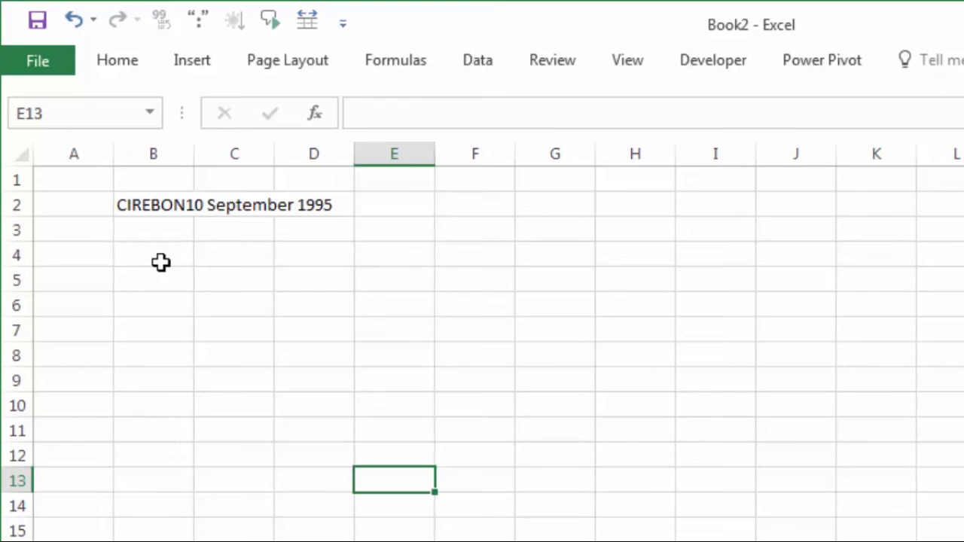
click(160, 211)
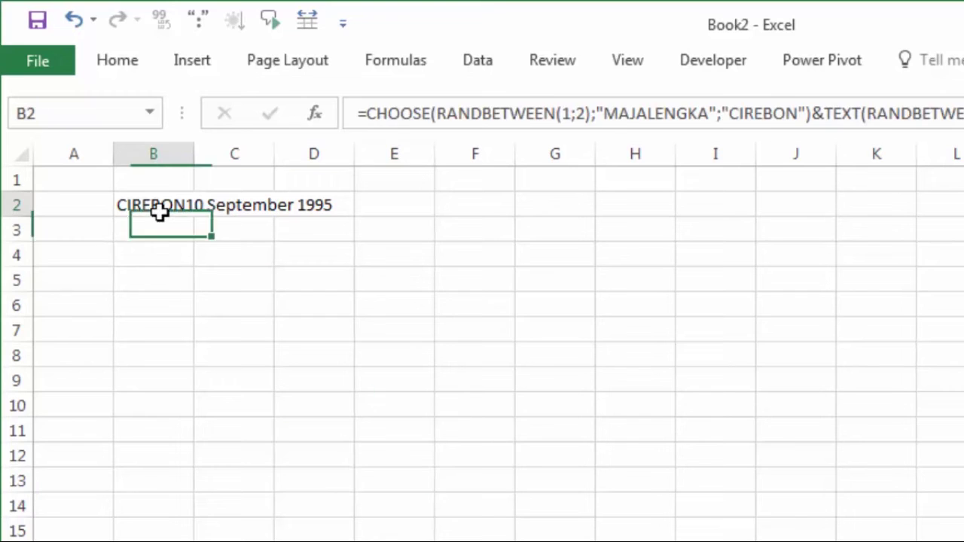
double_click(162, 210)
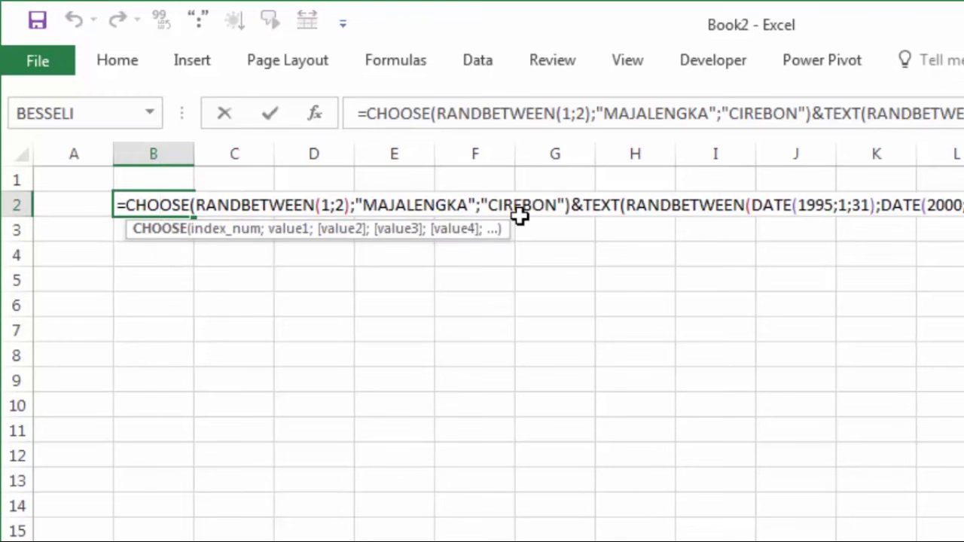
click(572, 205)
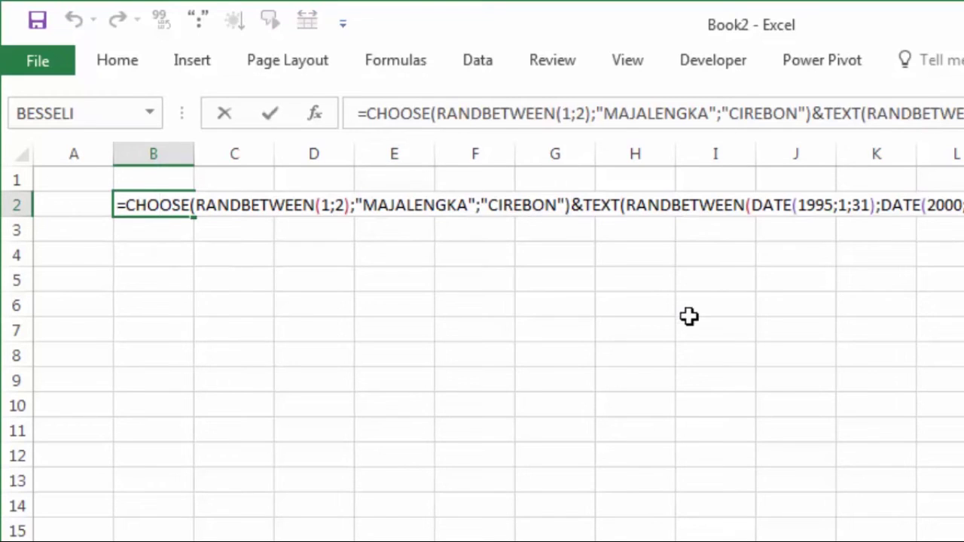
key(Return)
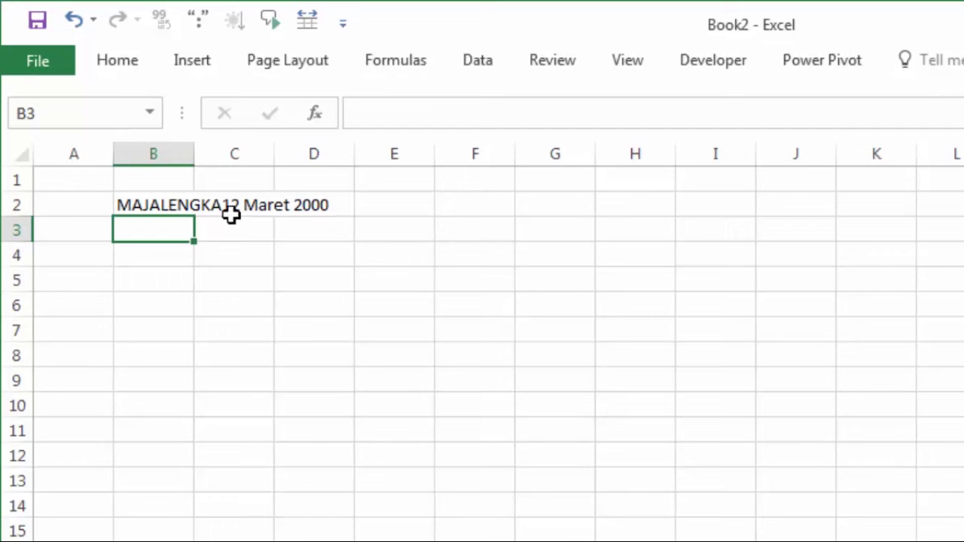
Insert &", " between the chosen city and the TEXT date in B2's formula
double_click(161, 207)
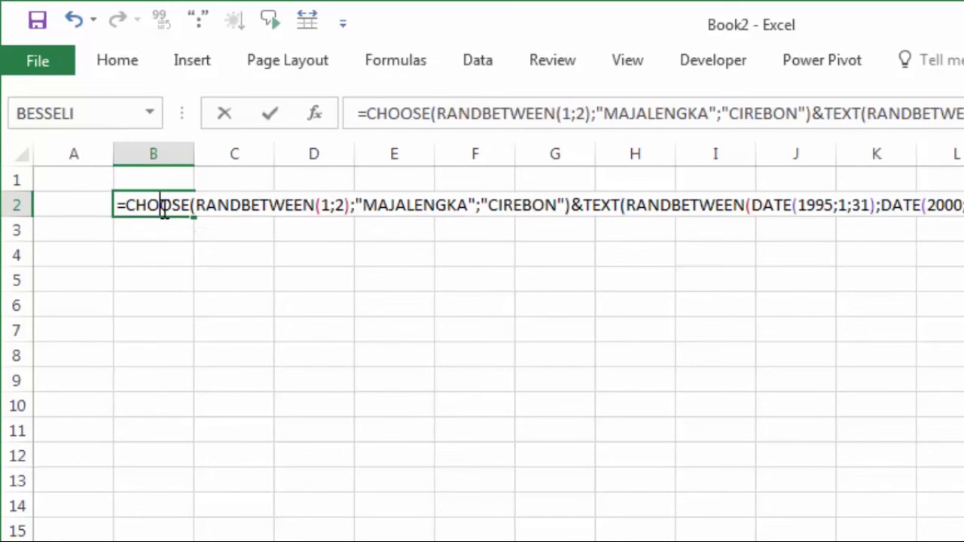
click(570, 205)
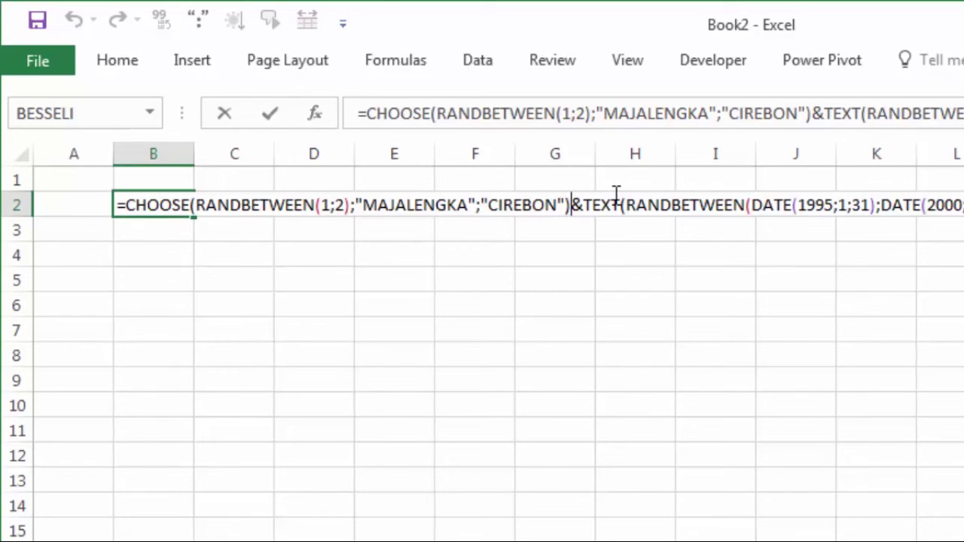
text(&)
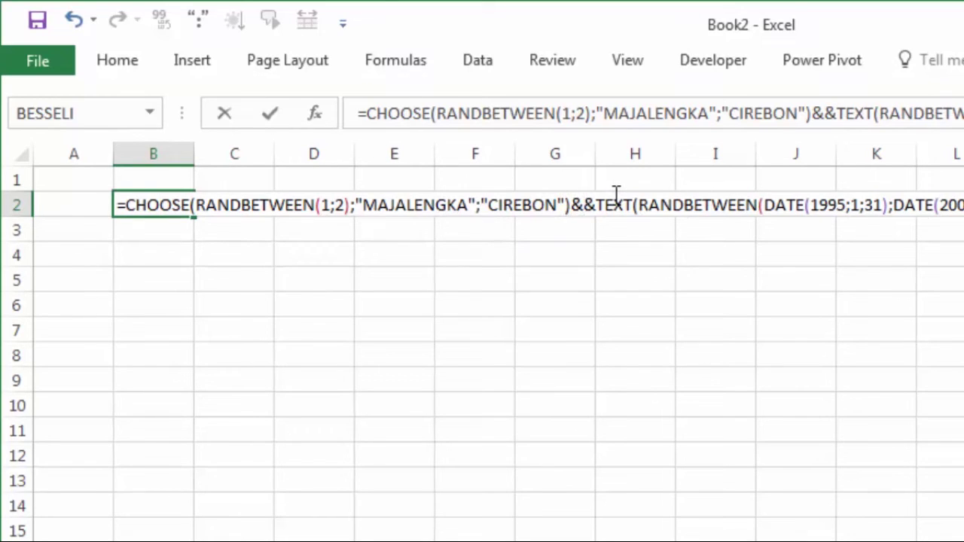
text(")
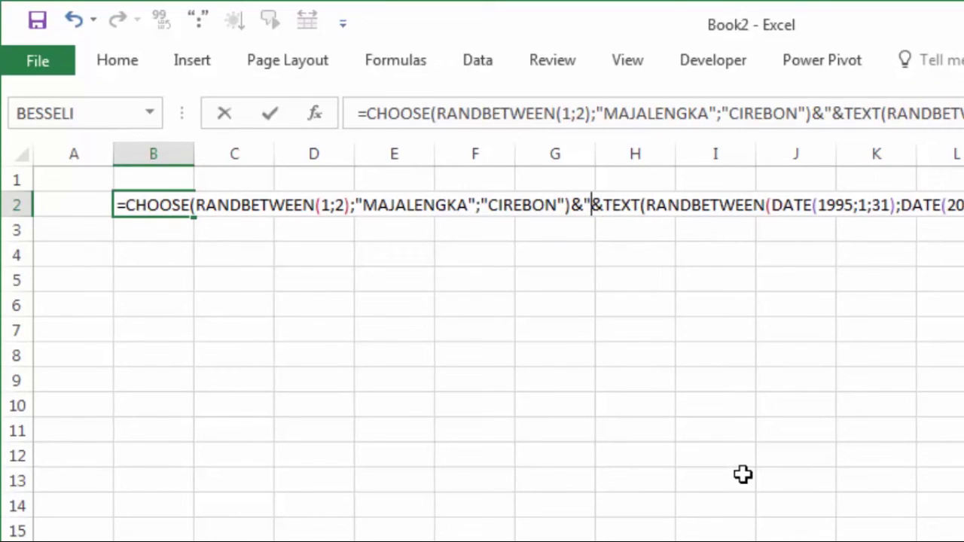
text(,)
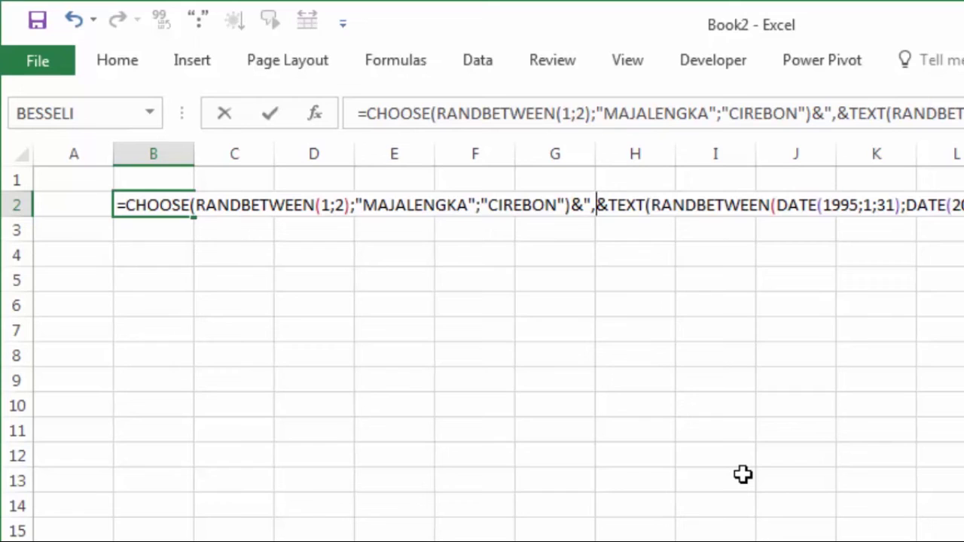
text(")
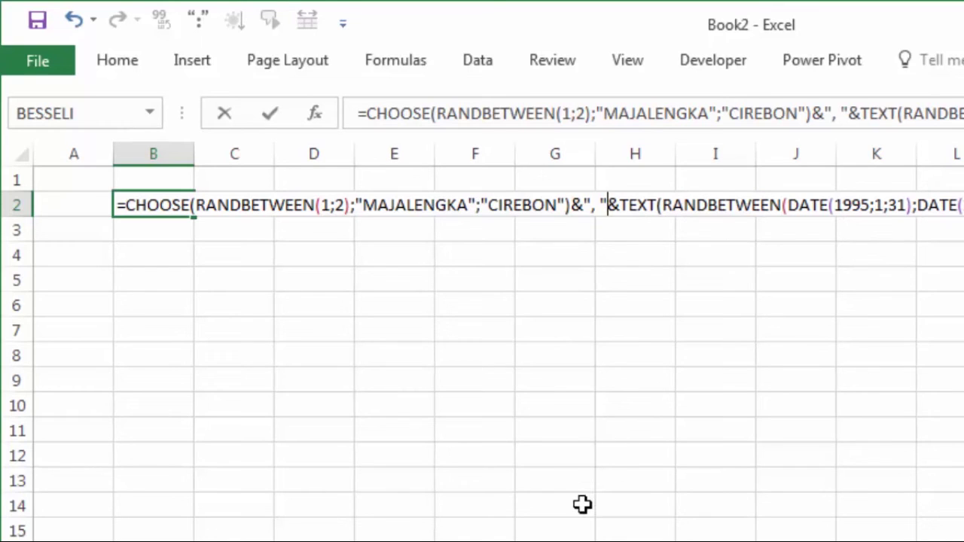
key(Return)
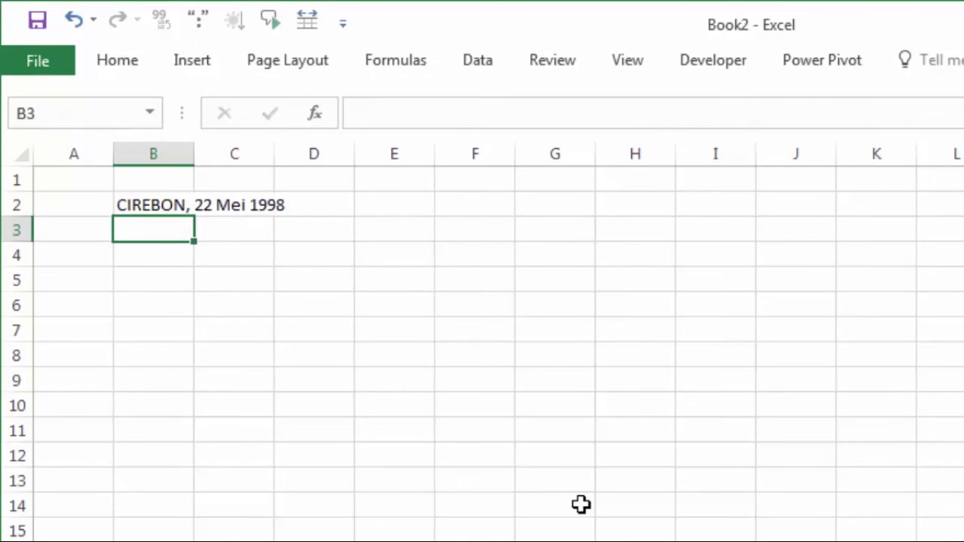
click(399, 486)
click(161, 200)
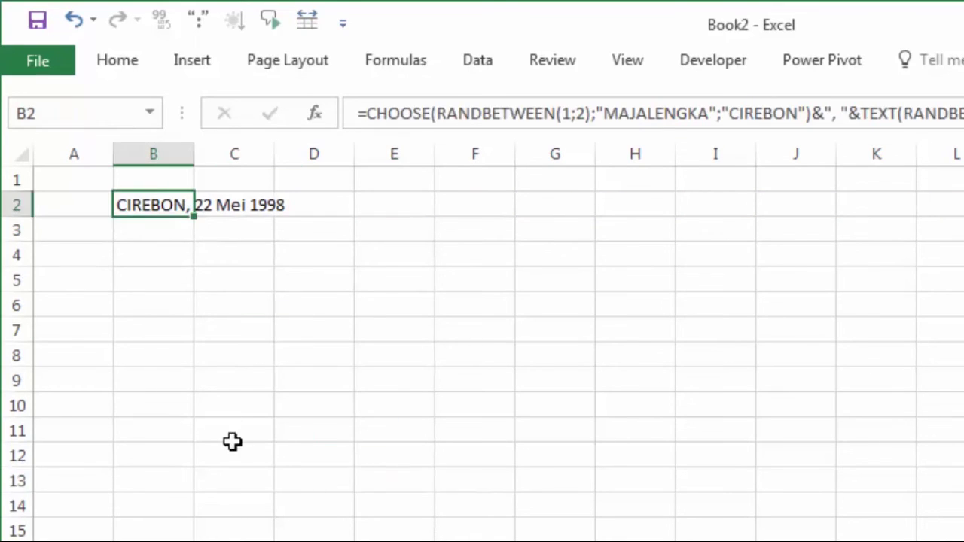
click(233, 439)
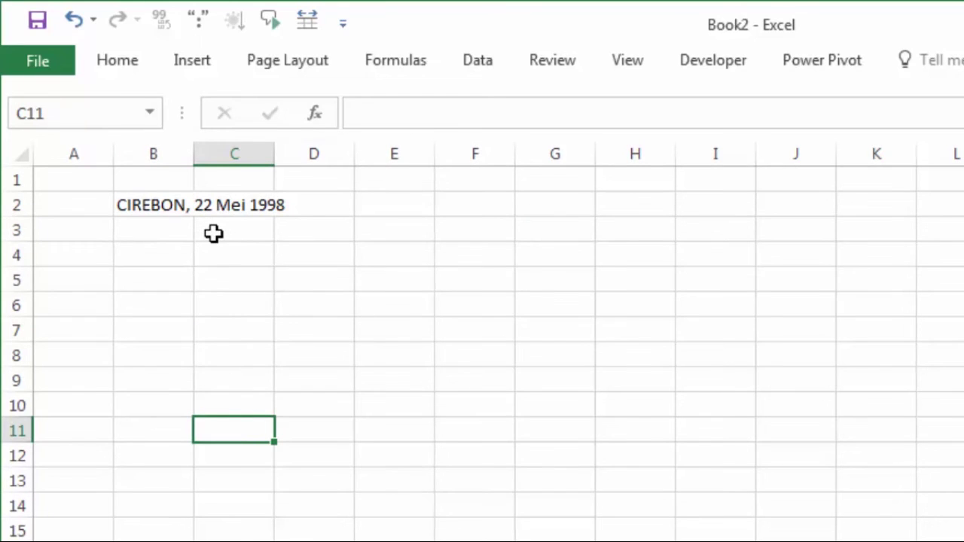
click(179, 212)
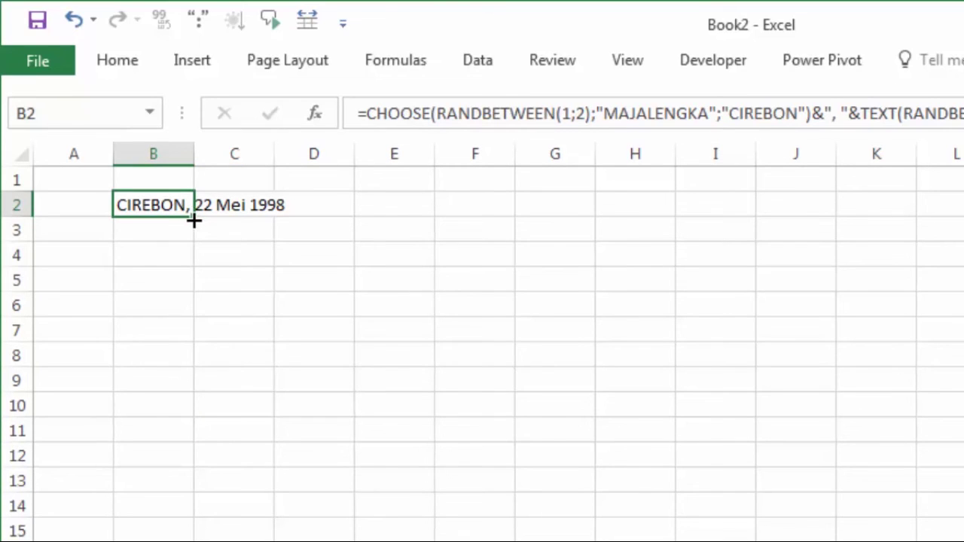
Fill B2's CHOOSE/RANDBETWEEN/TEXT city-date formula down column B through row 10601
drag(194, 219, 194, 539)
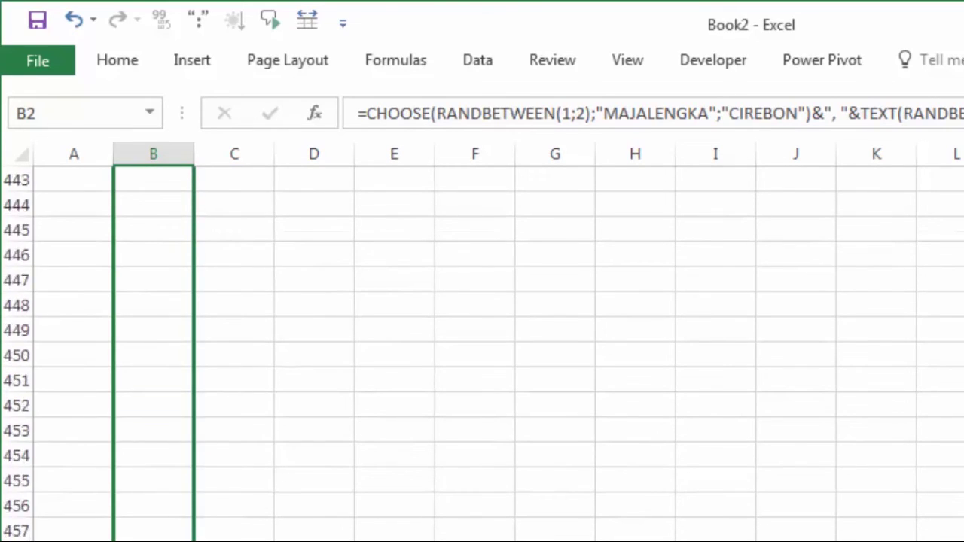
drag(194, 539, 193, 387)
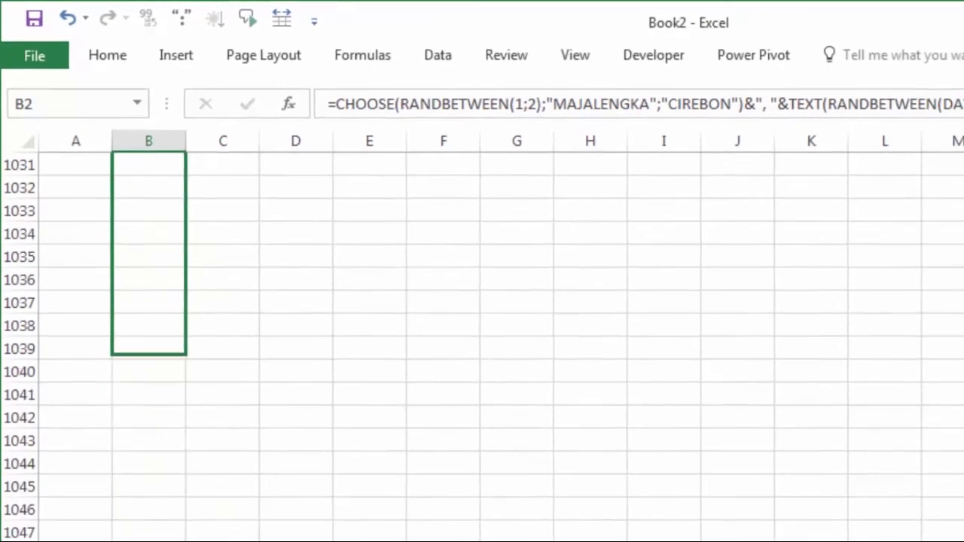
mouse_move(186, 354)
mouse_down()
mouse_move(130, 405)
mouse_move(130, 280)
mouse_up()
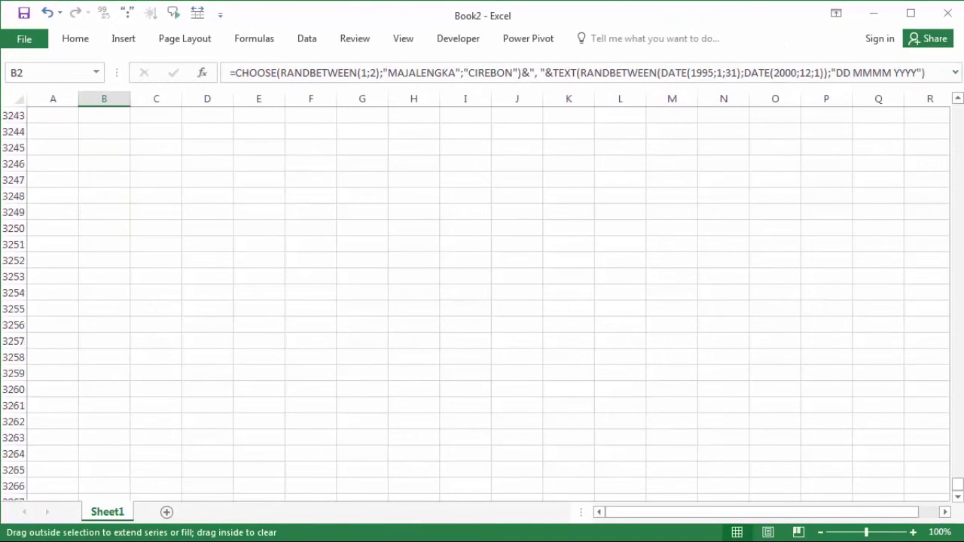
drag(130, 280, 130, 279)
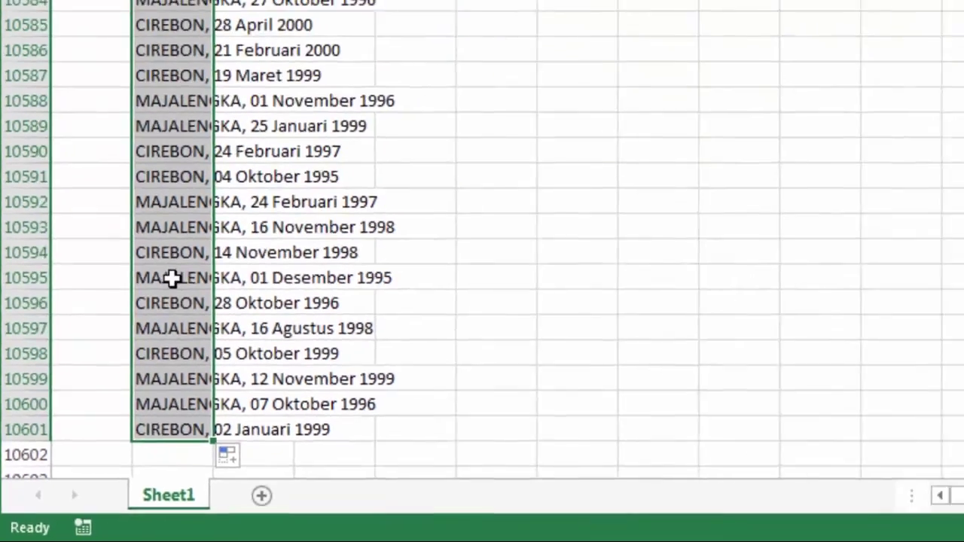
click(226, 194)
scroll(229, 329, up, 1)
scroll(229, 328, up, 1)
scroll(229, 330, up, 3)
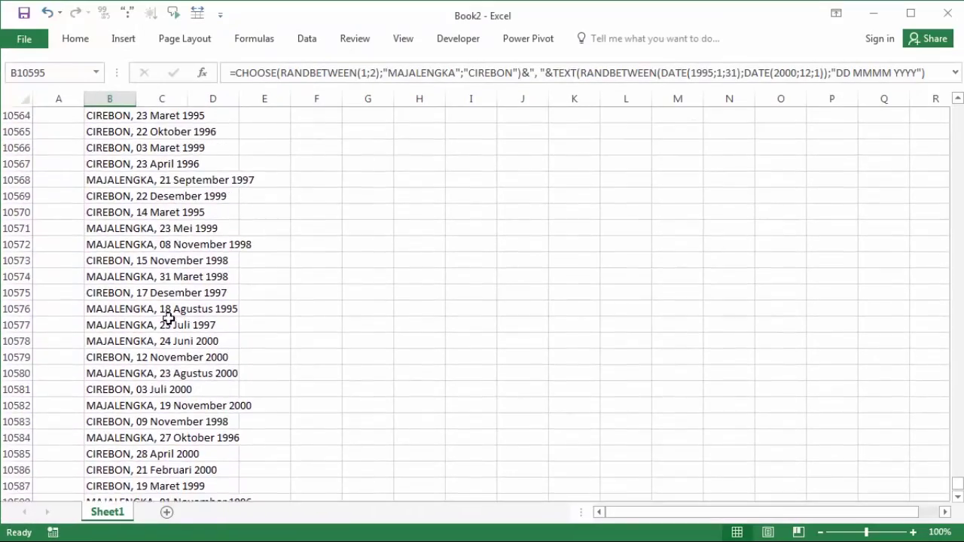
scroll(168, 314, up, 3)
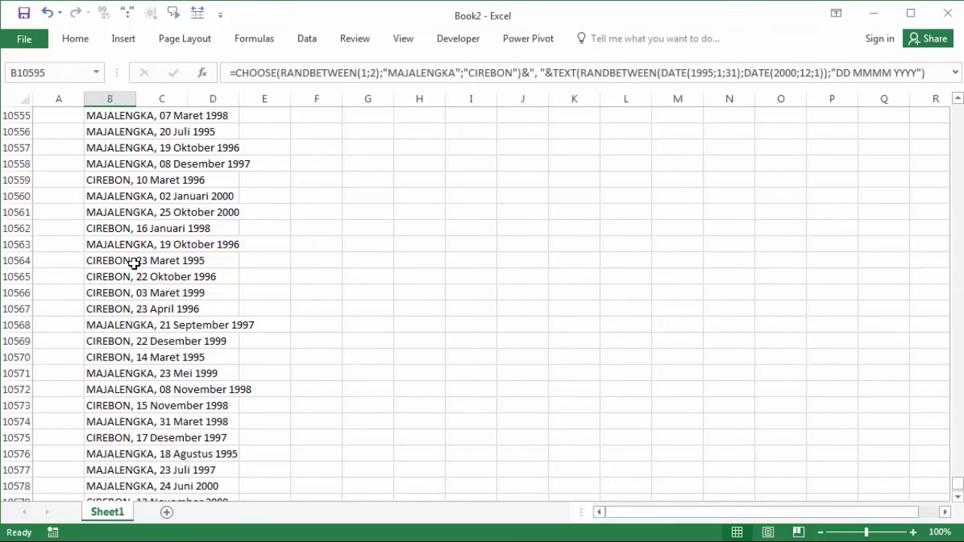
scroll(134, 262, up, 2)
scroll(135, 260, up, 2)
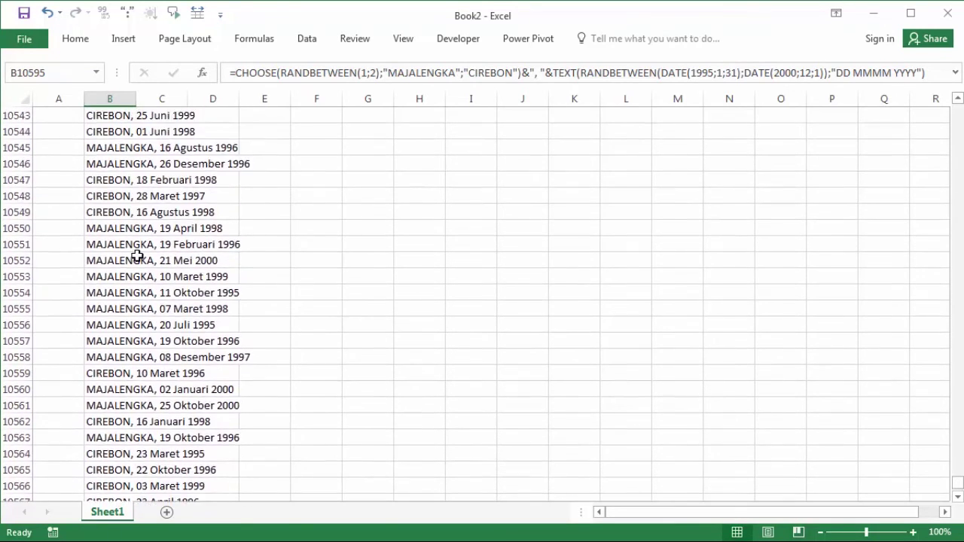
scroll(137, 257, up, 5)
scroll(137, 256, up, 10)
scroll(137, 256, up, 6)
scroll(137, 256, up, 5)
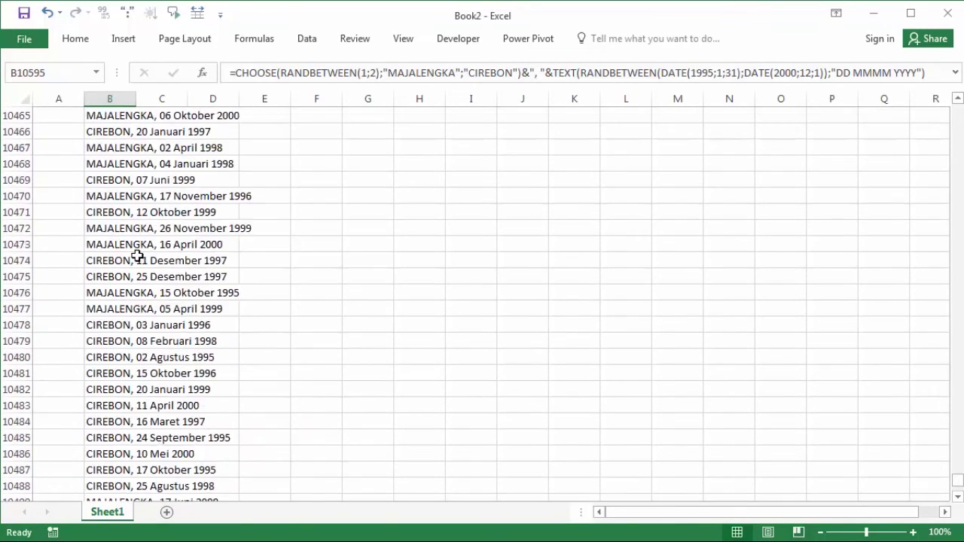
scroll(137, 256, up, 5)
scroll(137, 257, up, 5)
scroll(138, 256, up, 7)
scroll(137, 256, up, 6)
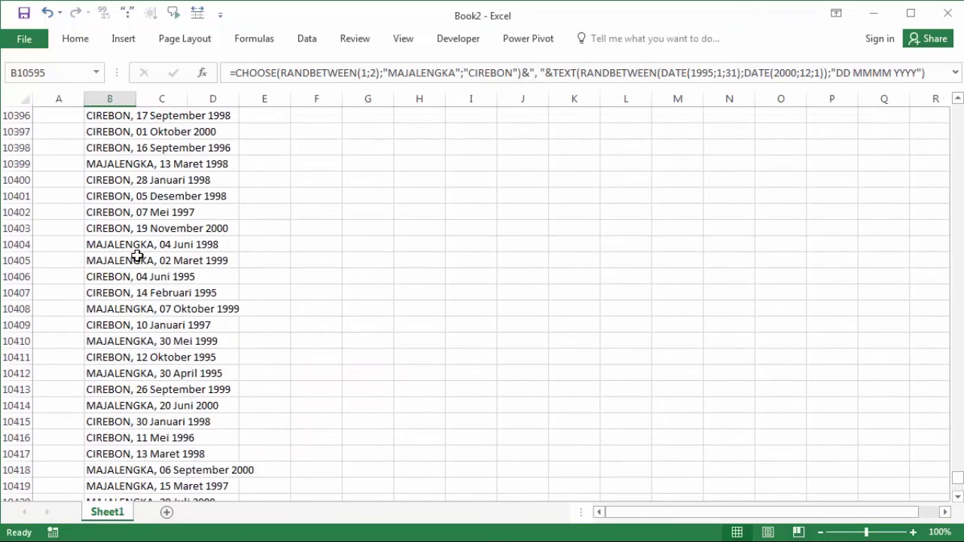
scroll(137, 256, up, 10)
scroll(137, 256, up, 6)
scroll(137, 252, up, 6)
scroll(137, 249, up, 5)
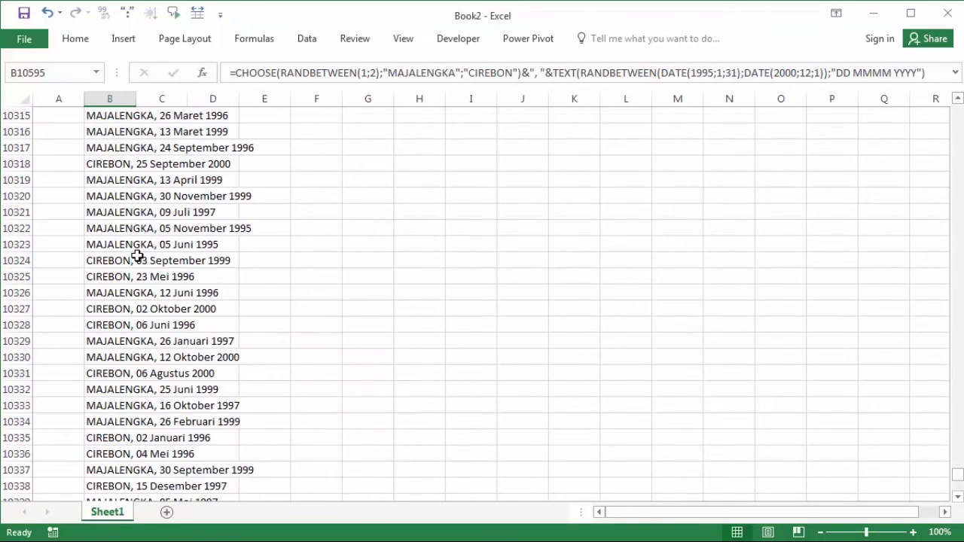
scroll(106, 237, up, 5)
click(106, 244)
click(106, 228)
click(108, 196)
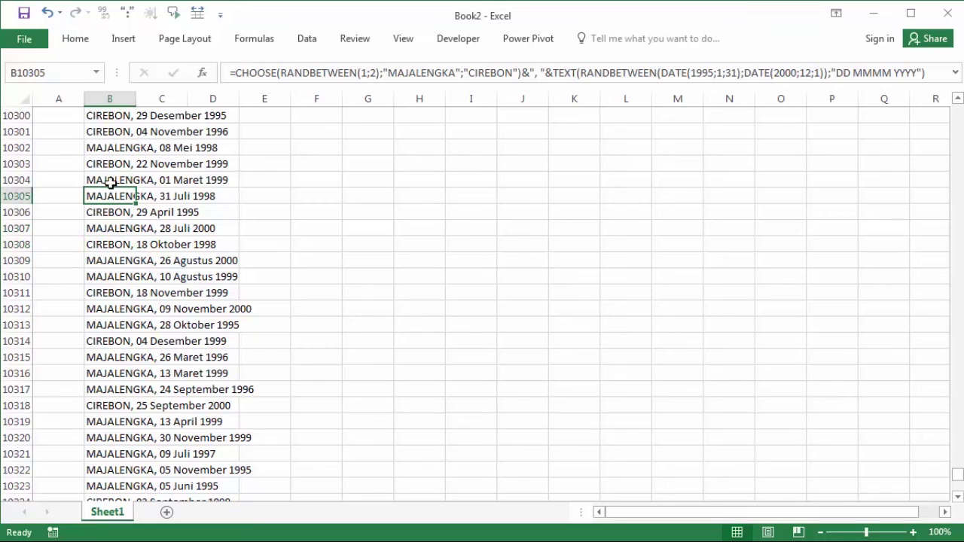
click(115, 164)
click(116, 132)
click(115, 117)
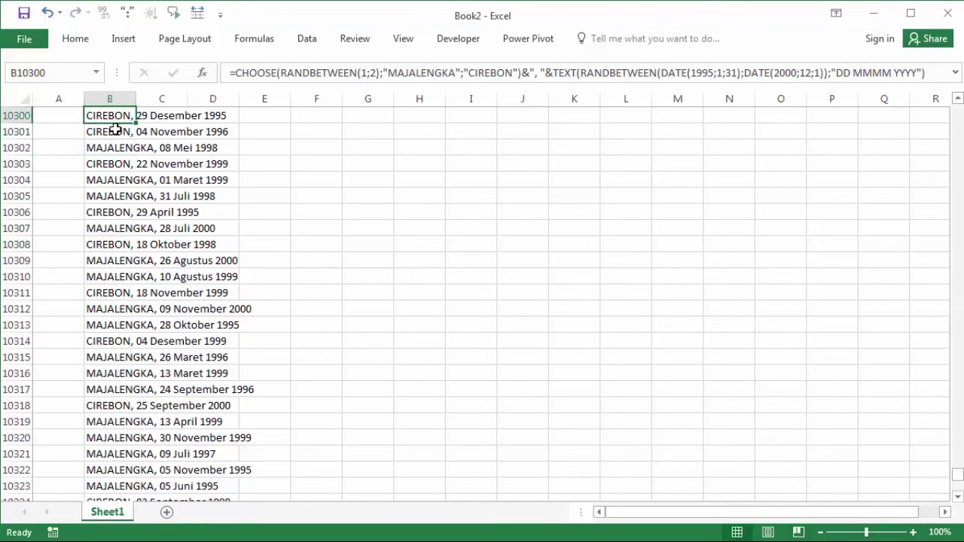
click(115, 188)
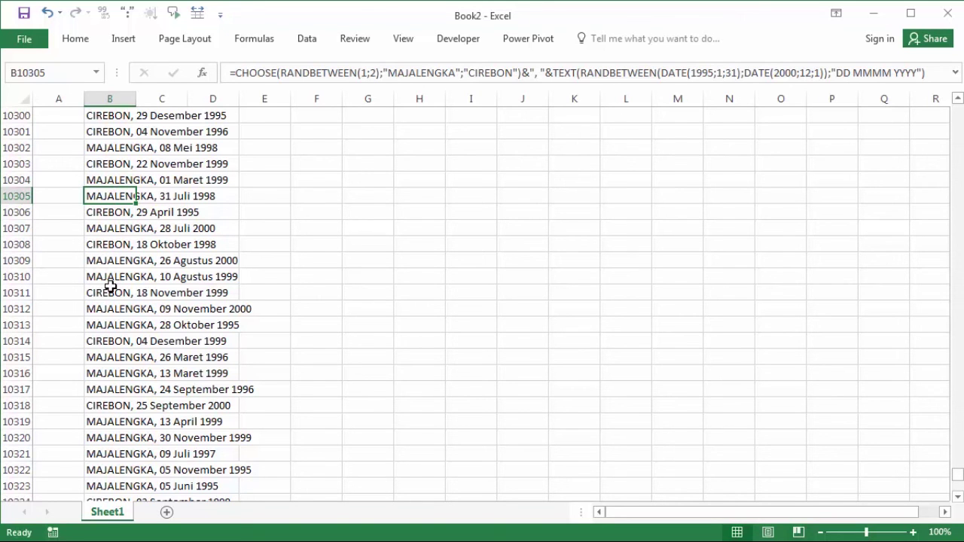
scroll(111, 287, up, 4)
scroll(77, 252, up, 7)
click(104, 244)
scroll(104, 244, up, 5)
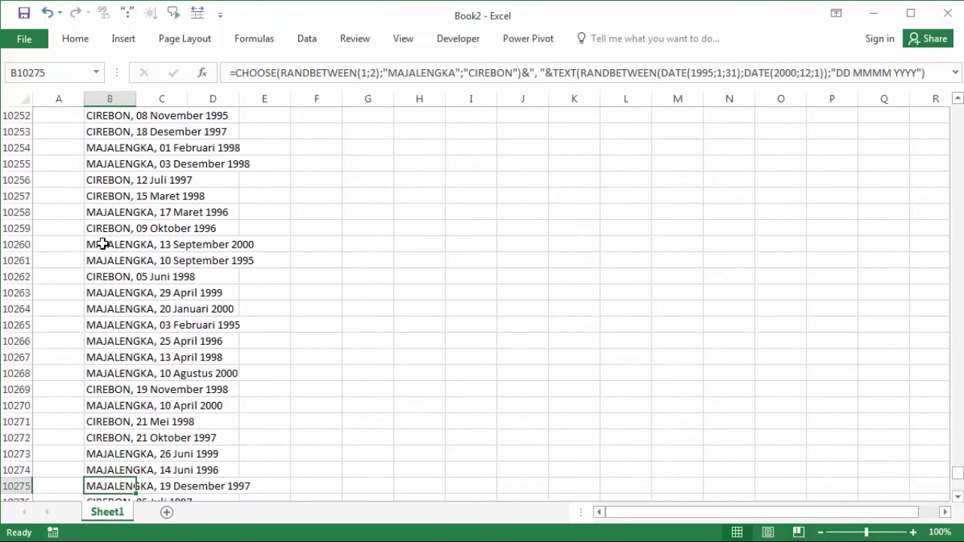
scroll(103, 244, up, 6)
click(104, 244)
click(103, 223)
scroll(103, 224, up, 5)
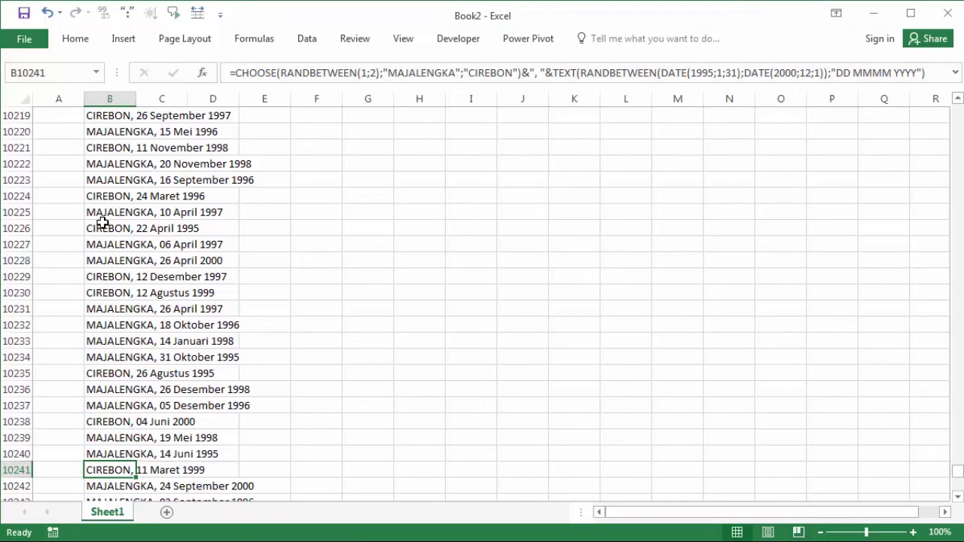
scroll(103, 223, up, 5)
scroll(103, 223, up, 5)
click(103, 223)
scroll(103, 223, up, 5)
scroll(103, 223, up, 5)
click(104, 223)
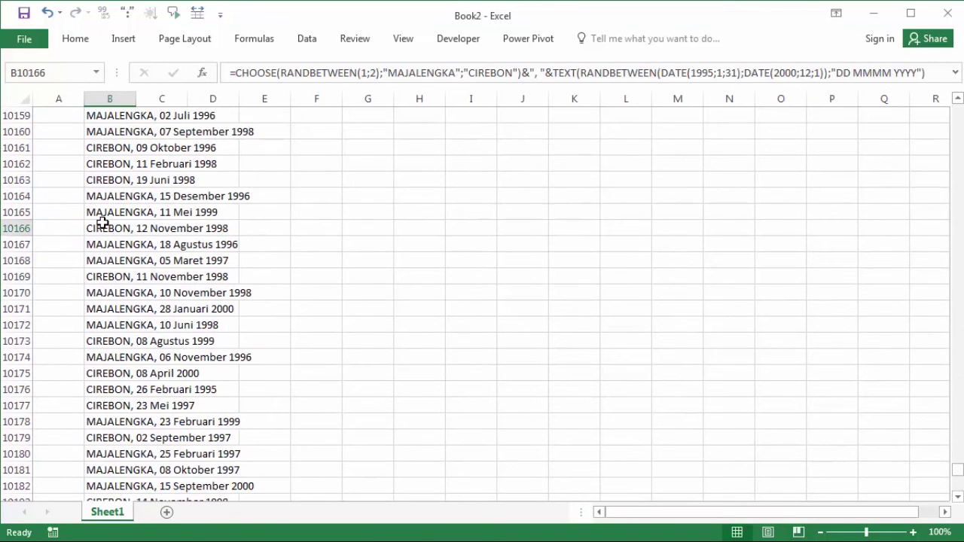
key(ctrl+Up)
key(ctrl+Up)
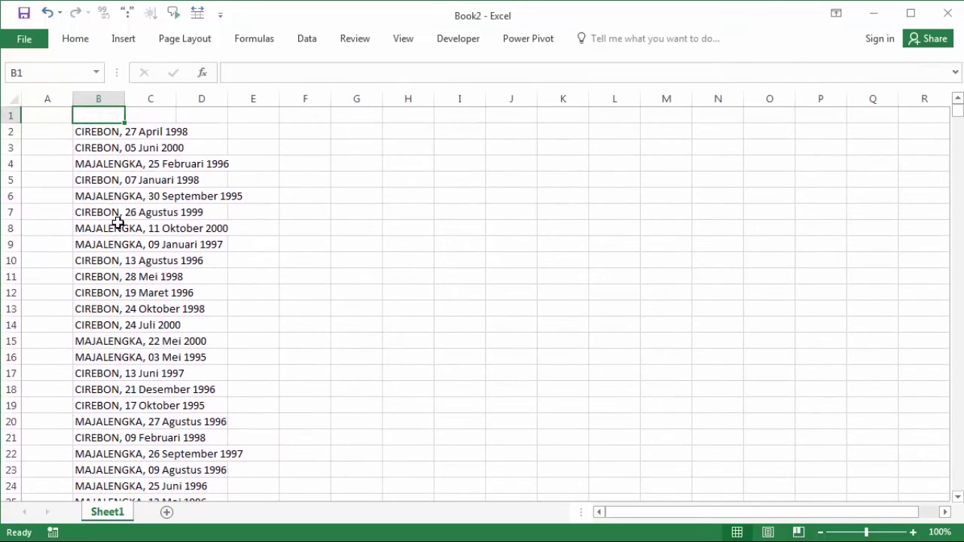
key(Down)
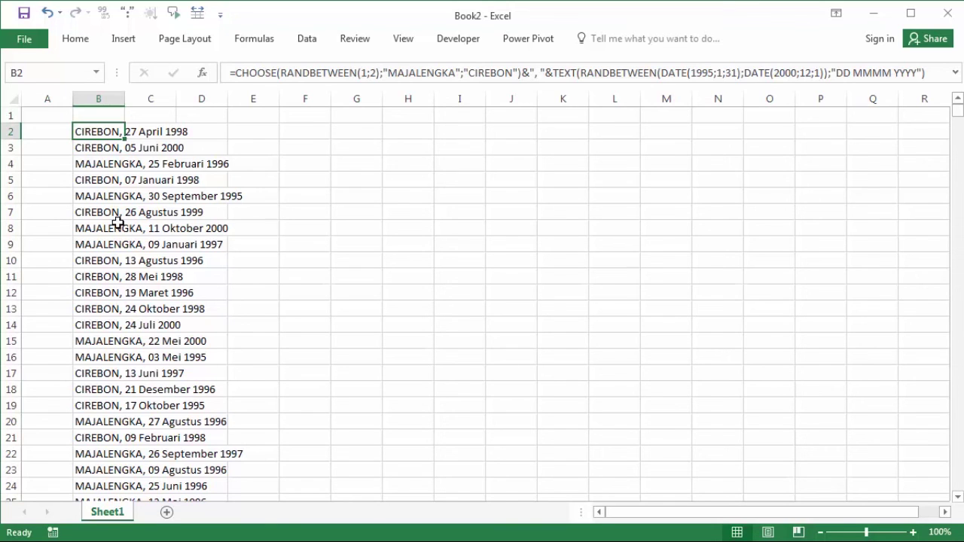
key(Down)
key(Up)
key(ctrl+Down)
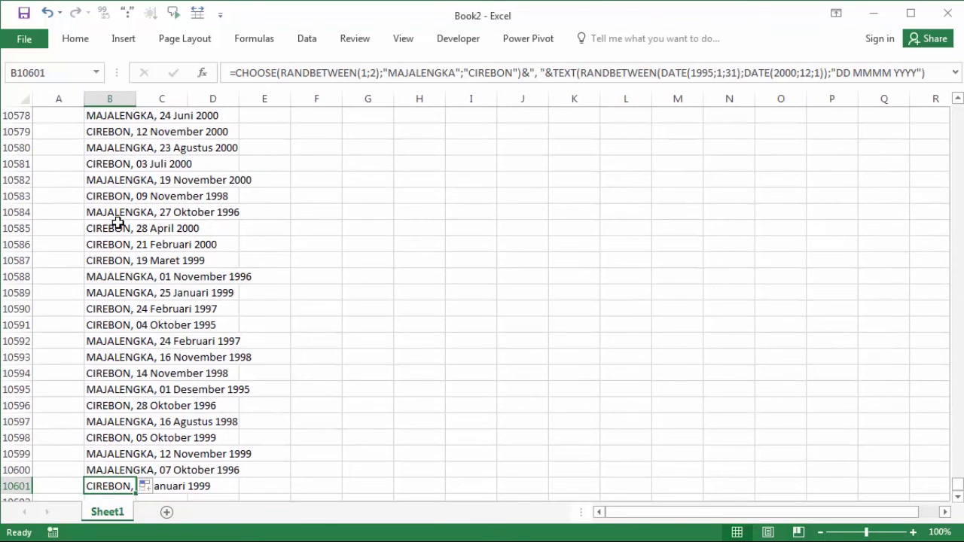
key(ctrl+Up)
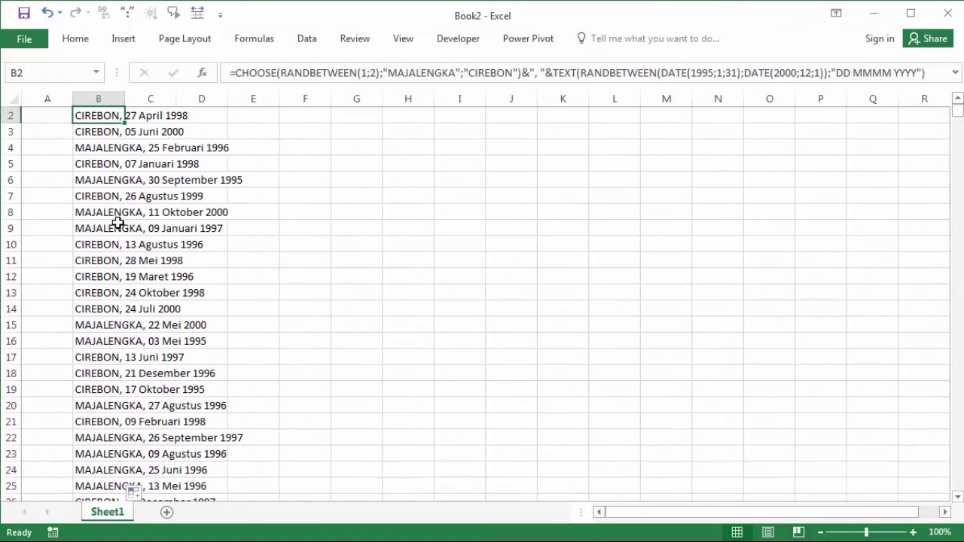
key(Up)
key(Down)
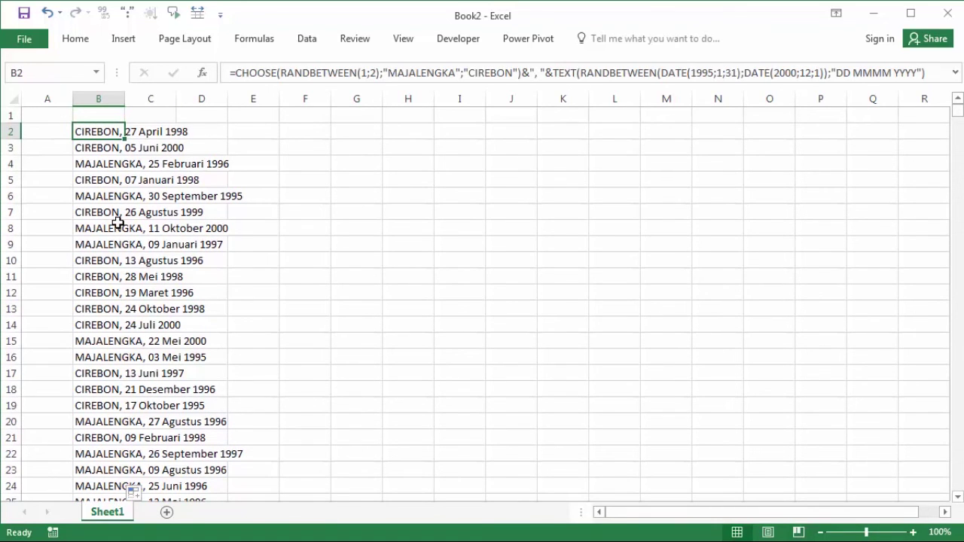
double_click(103, 131)
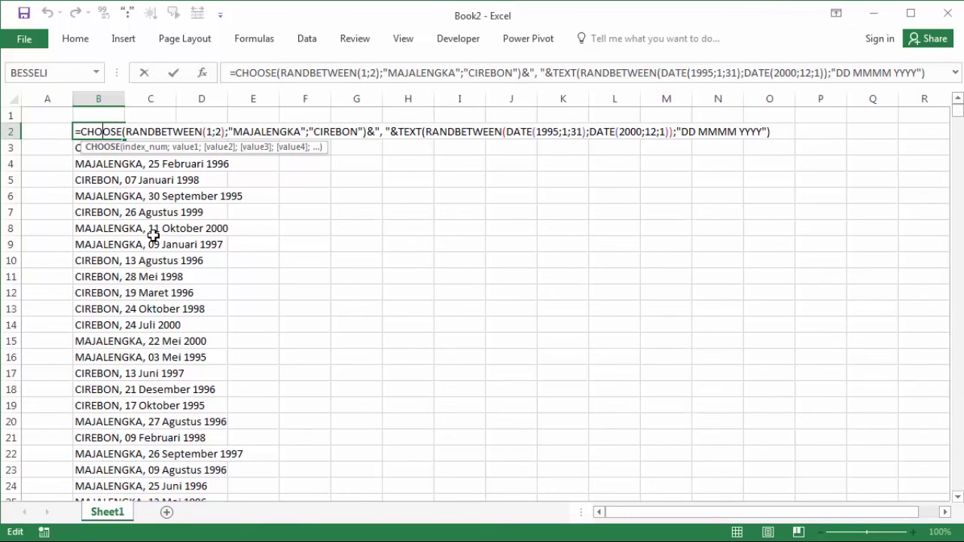
key(ctrl+Return)
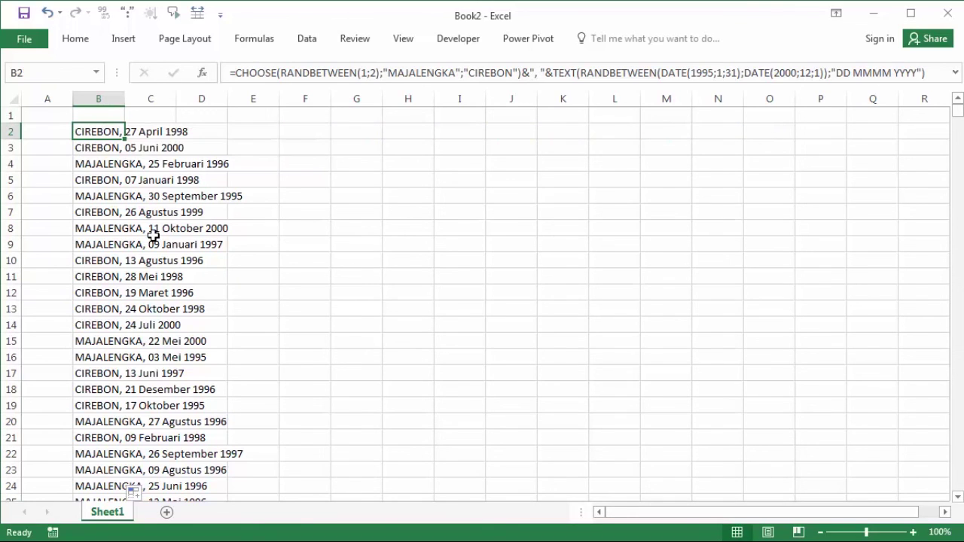